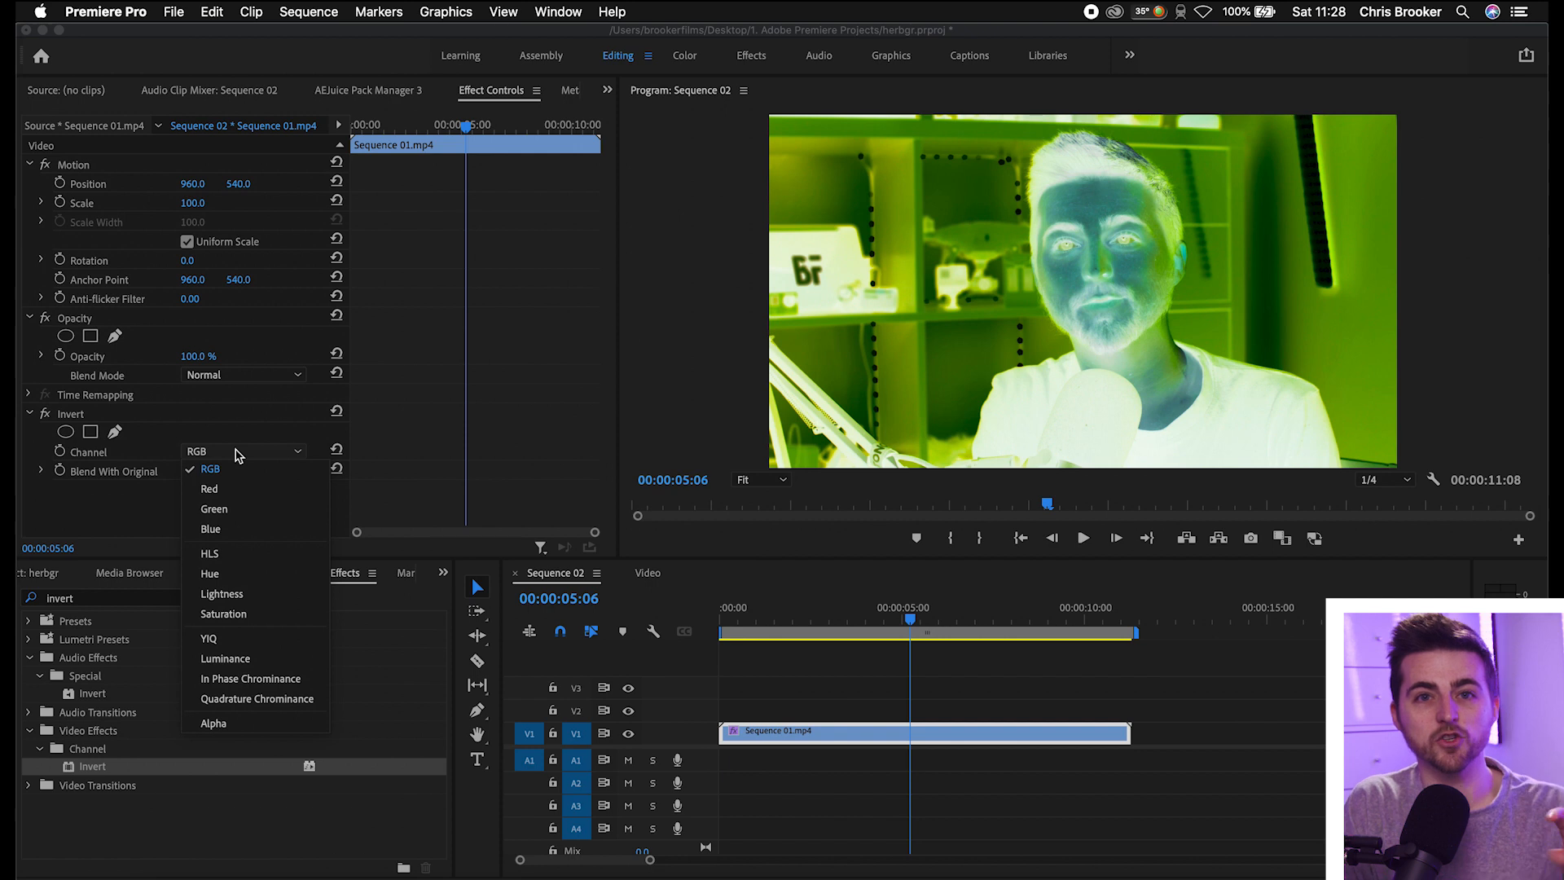
# Step: Toggle the Invert effect off and on to compare the inverted clip with the original footage
pyautogui.click(45, 413)
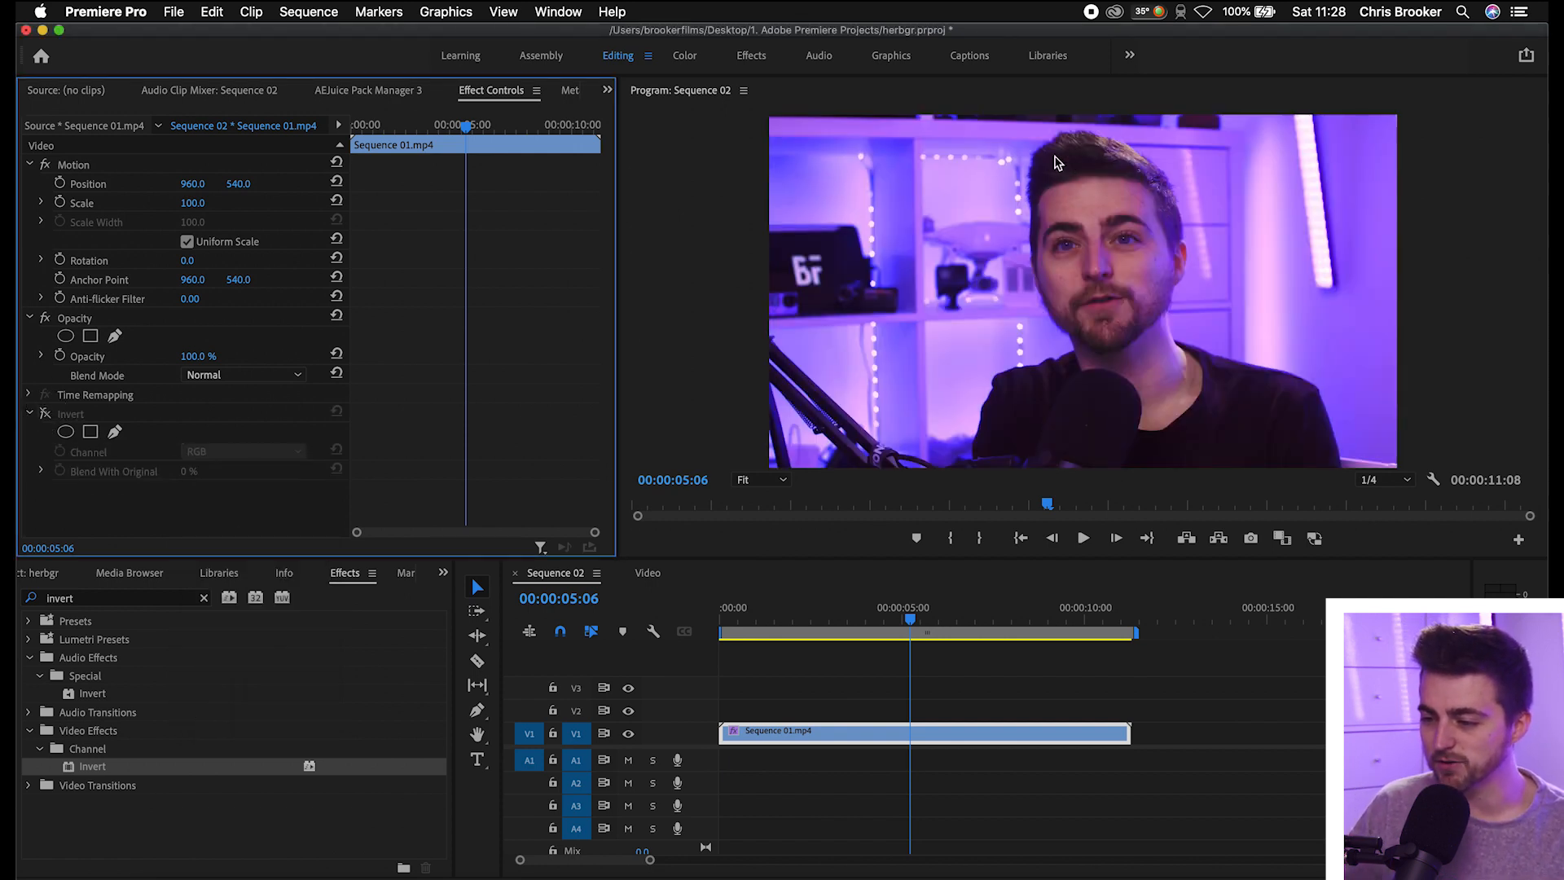
pyautogui.click(44, 414)
pyautogui.click(45, 414)
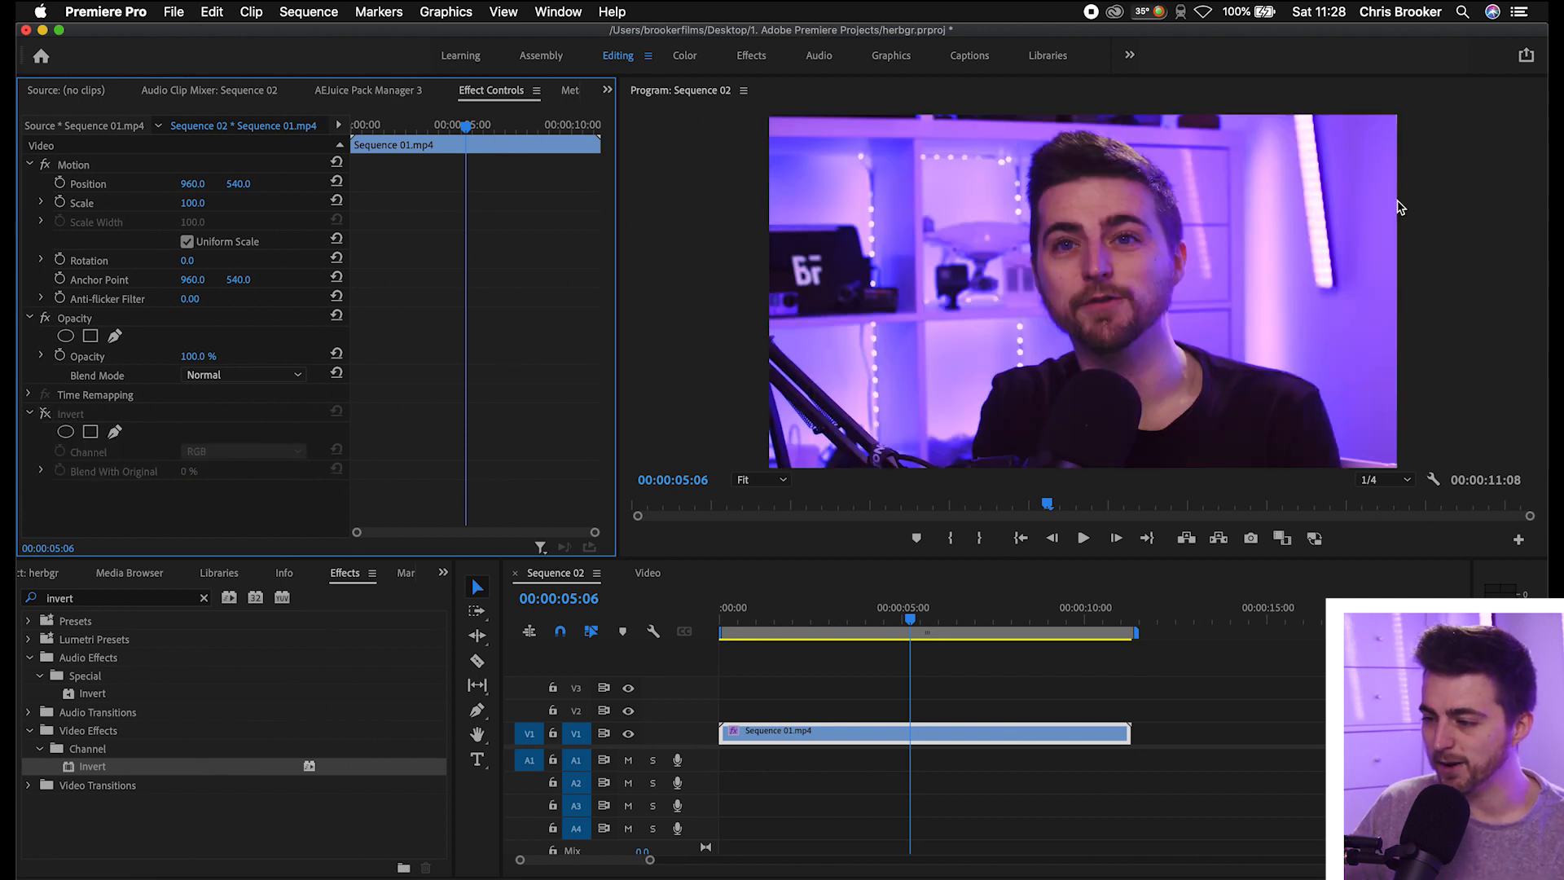
pyautogui.click(45, 414)
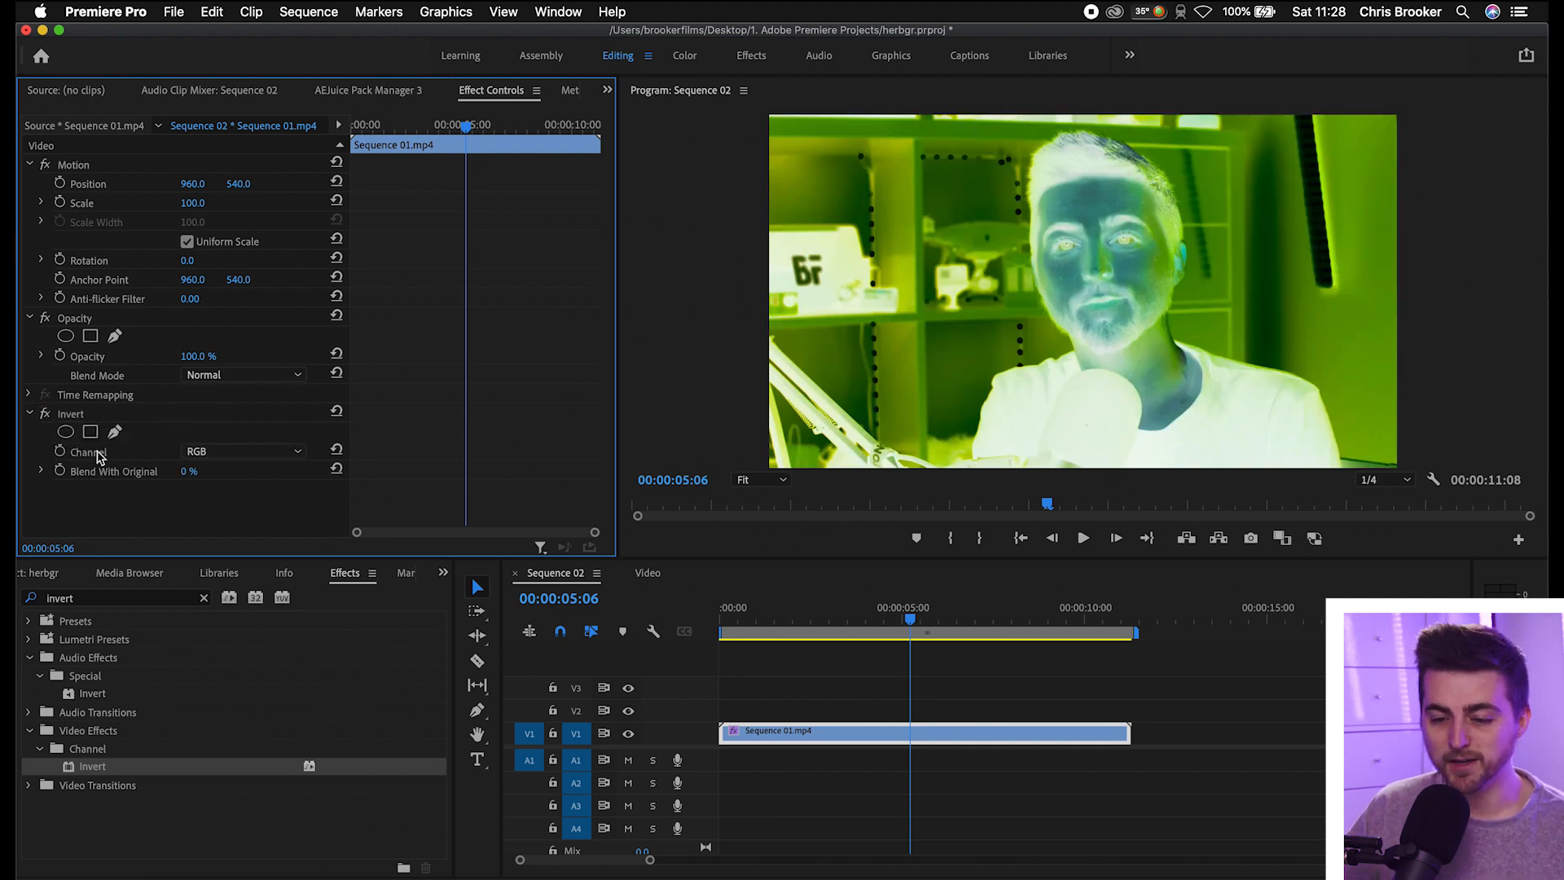
# Step: Try the Red, Green and Blue channels in turn for the Invert effect
pyautogui.click(241, 450)
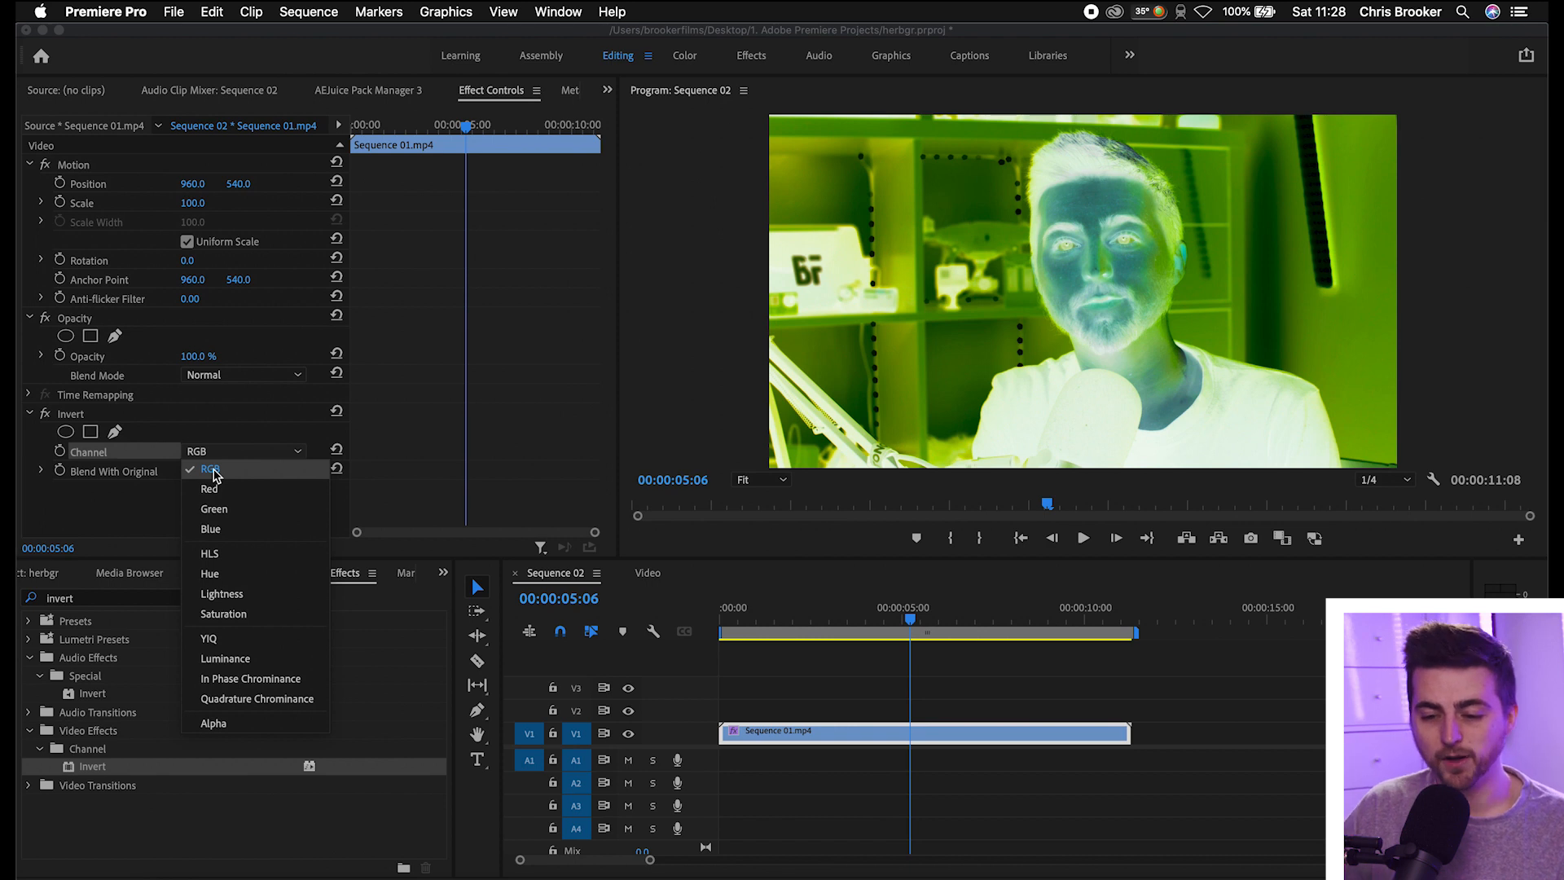
pyautogui.click(261, 488)
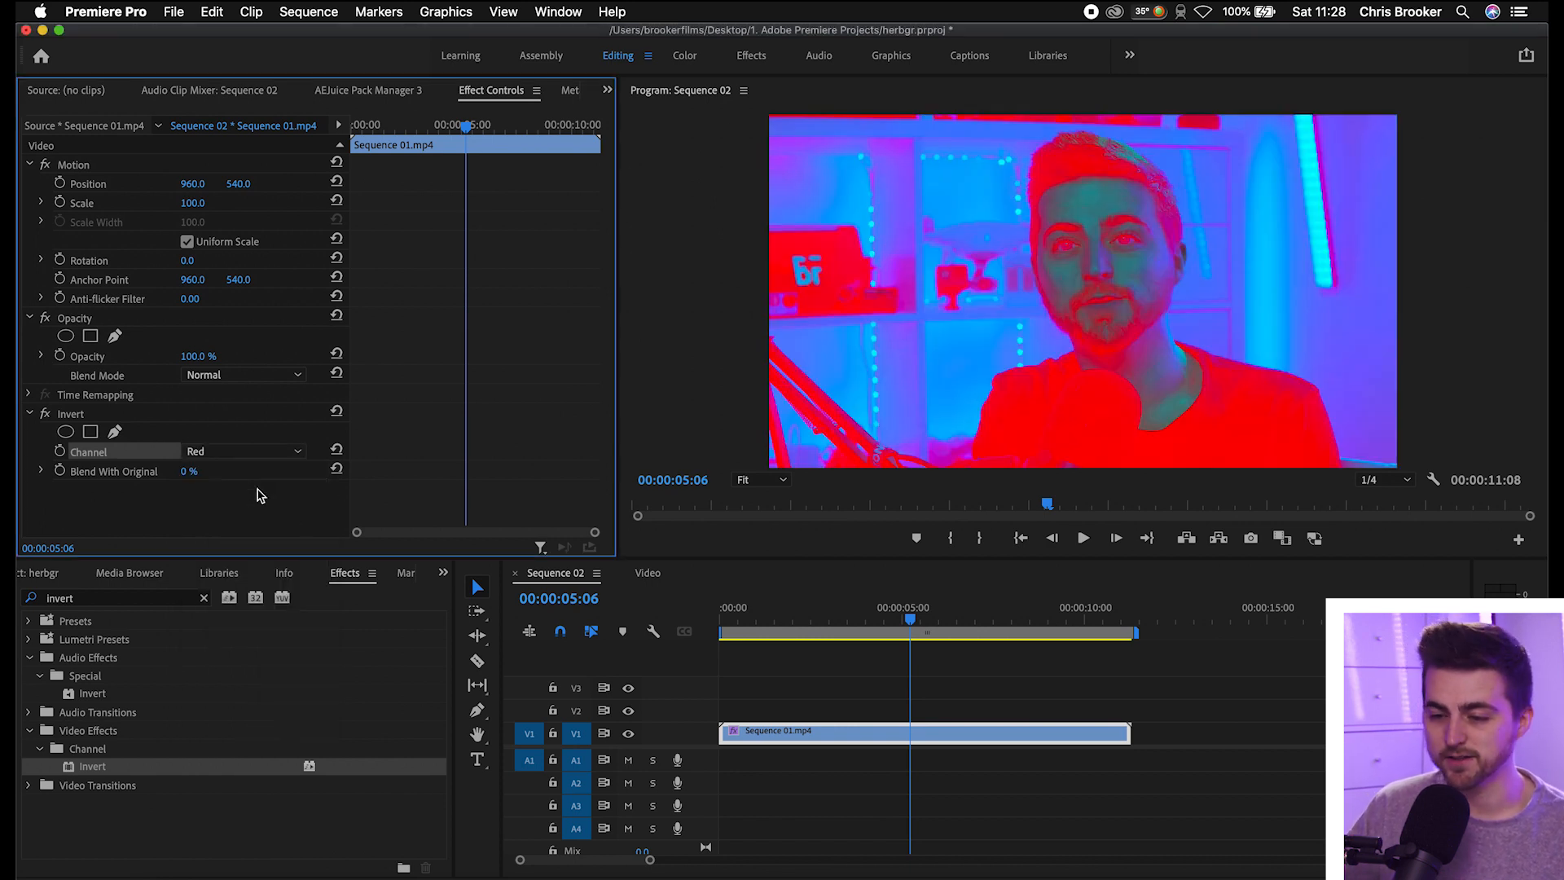
pyautogui.click(240, 450)
pyautogui.click(211, 506)
pyautogui.click(243, 453)
pyautogui.click(217, 509)
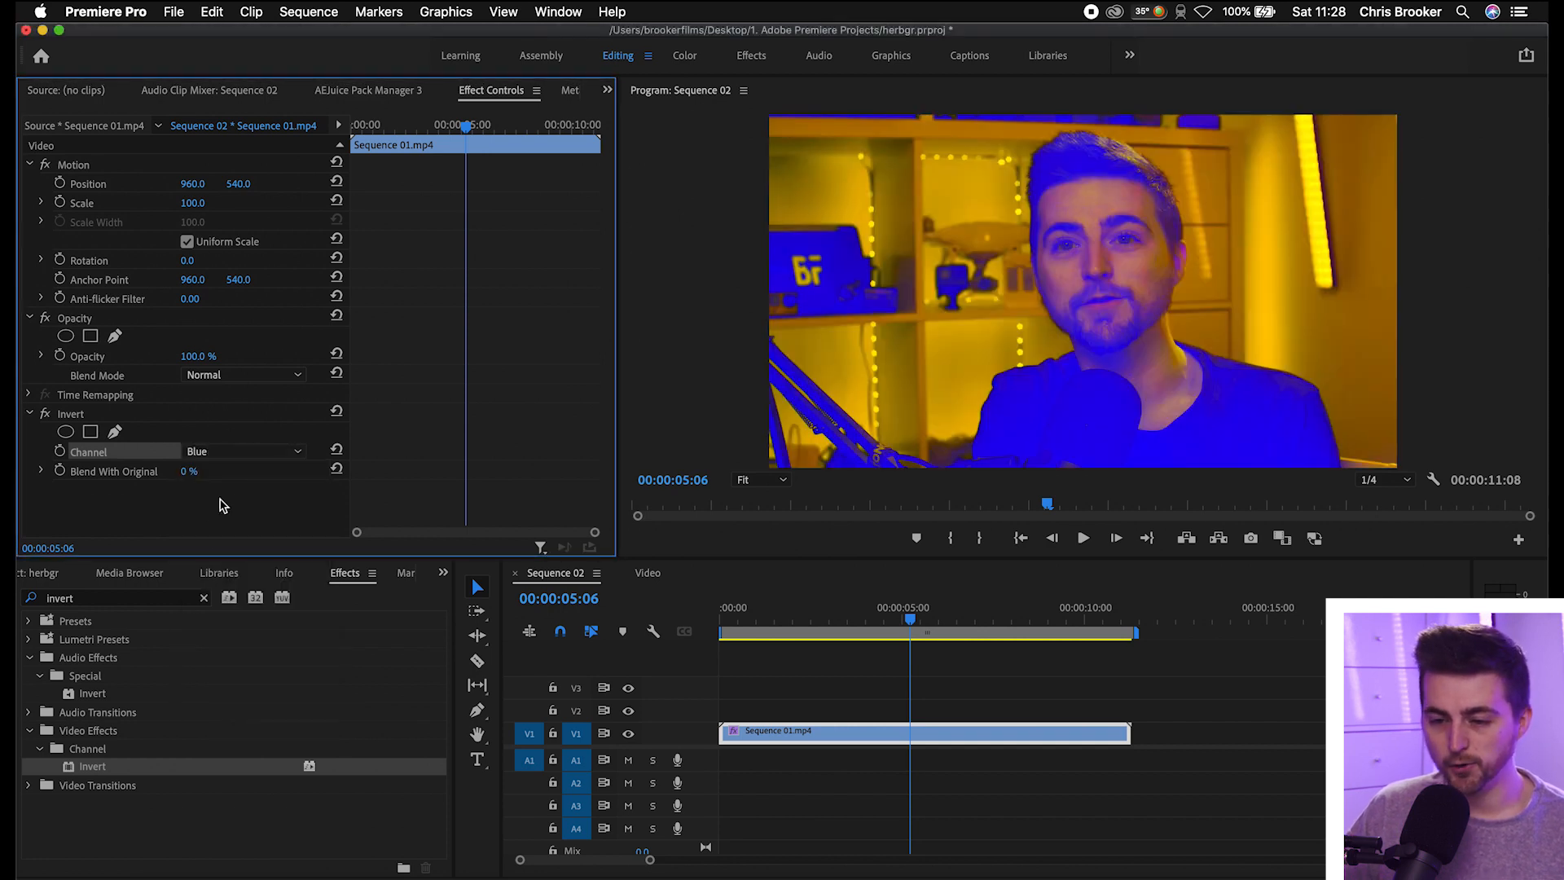
# Step: Try the HLS, Hue, Lightness, Saturation and Alpha channels in turn for the Invert effect
pyautogui.click(228, 453)
pyautogui.click(229, 540)
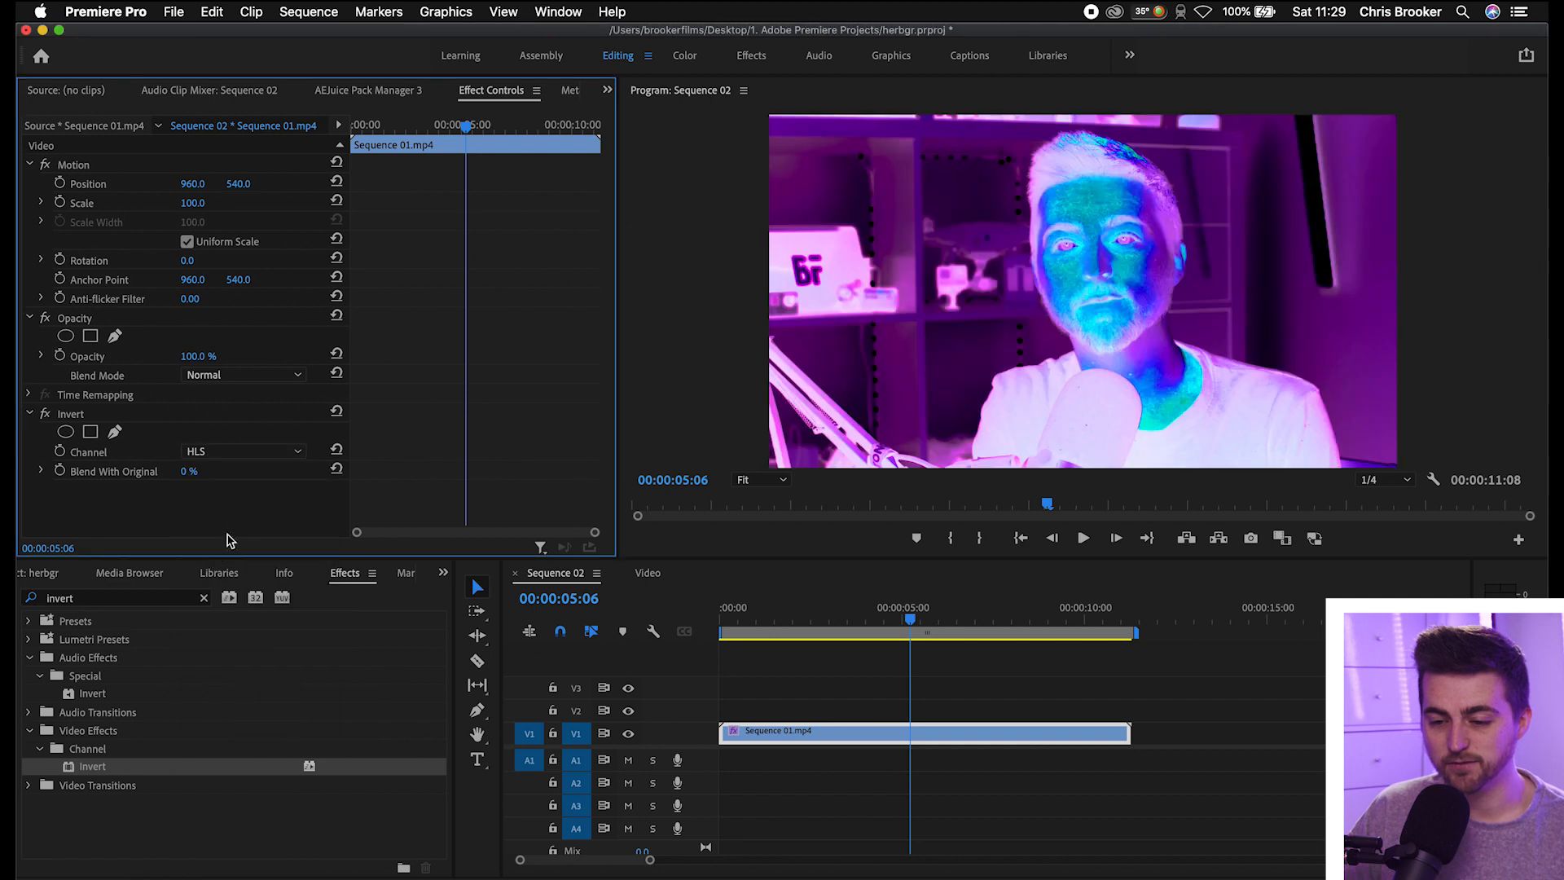
pyautogui.click(249, 456)
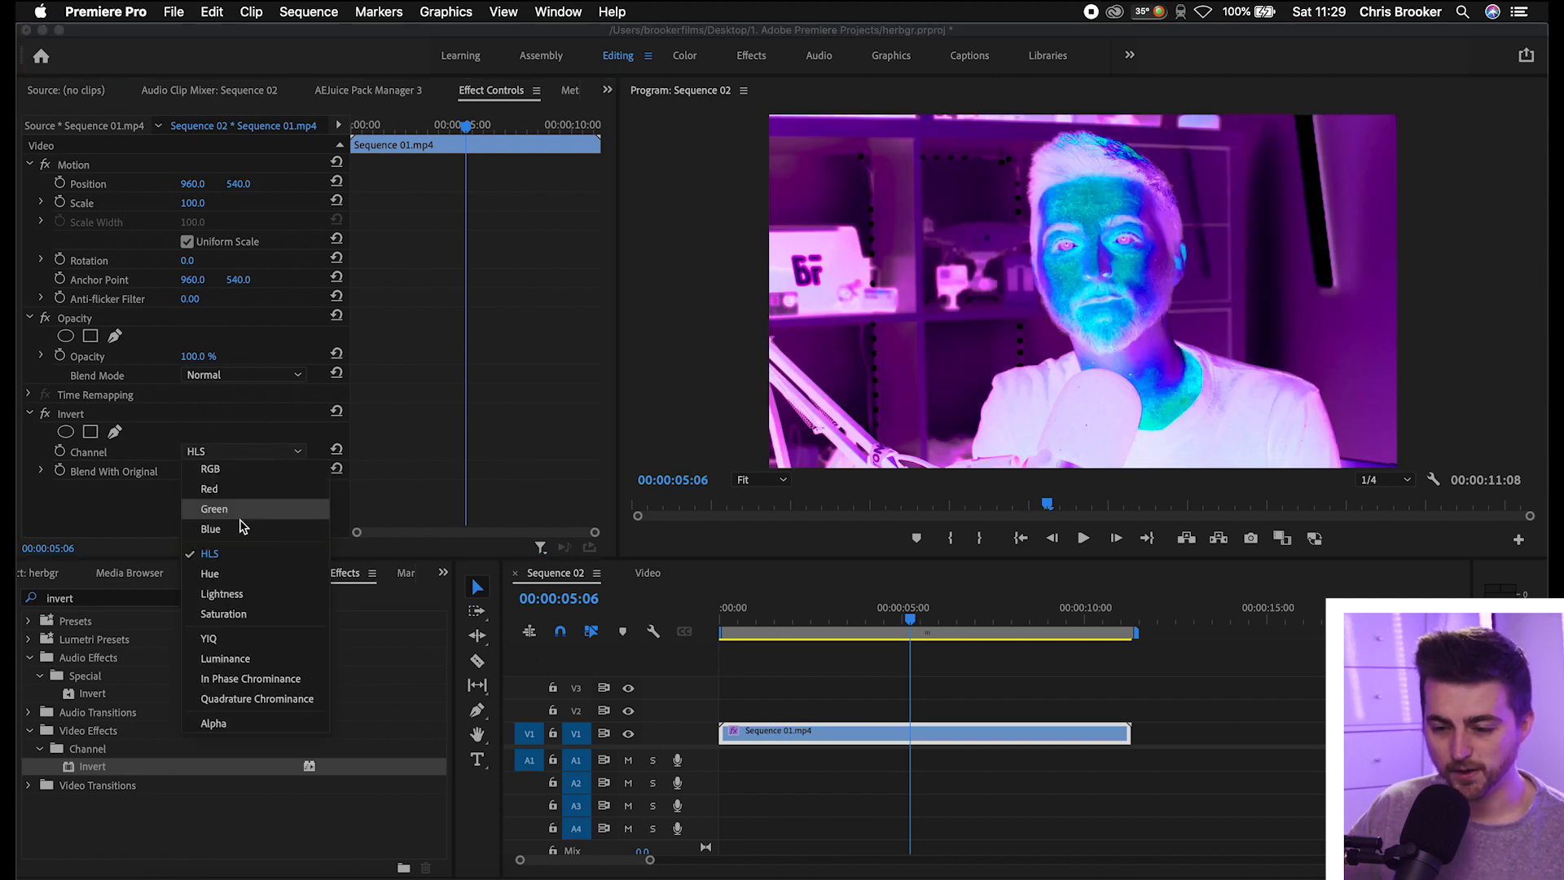
pyautogui.click(238, 580)
pyautogui.click(270, 448)
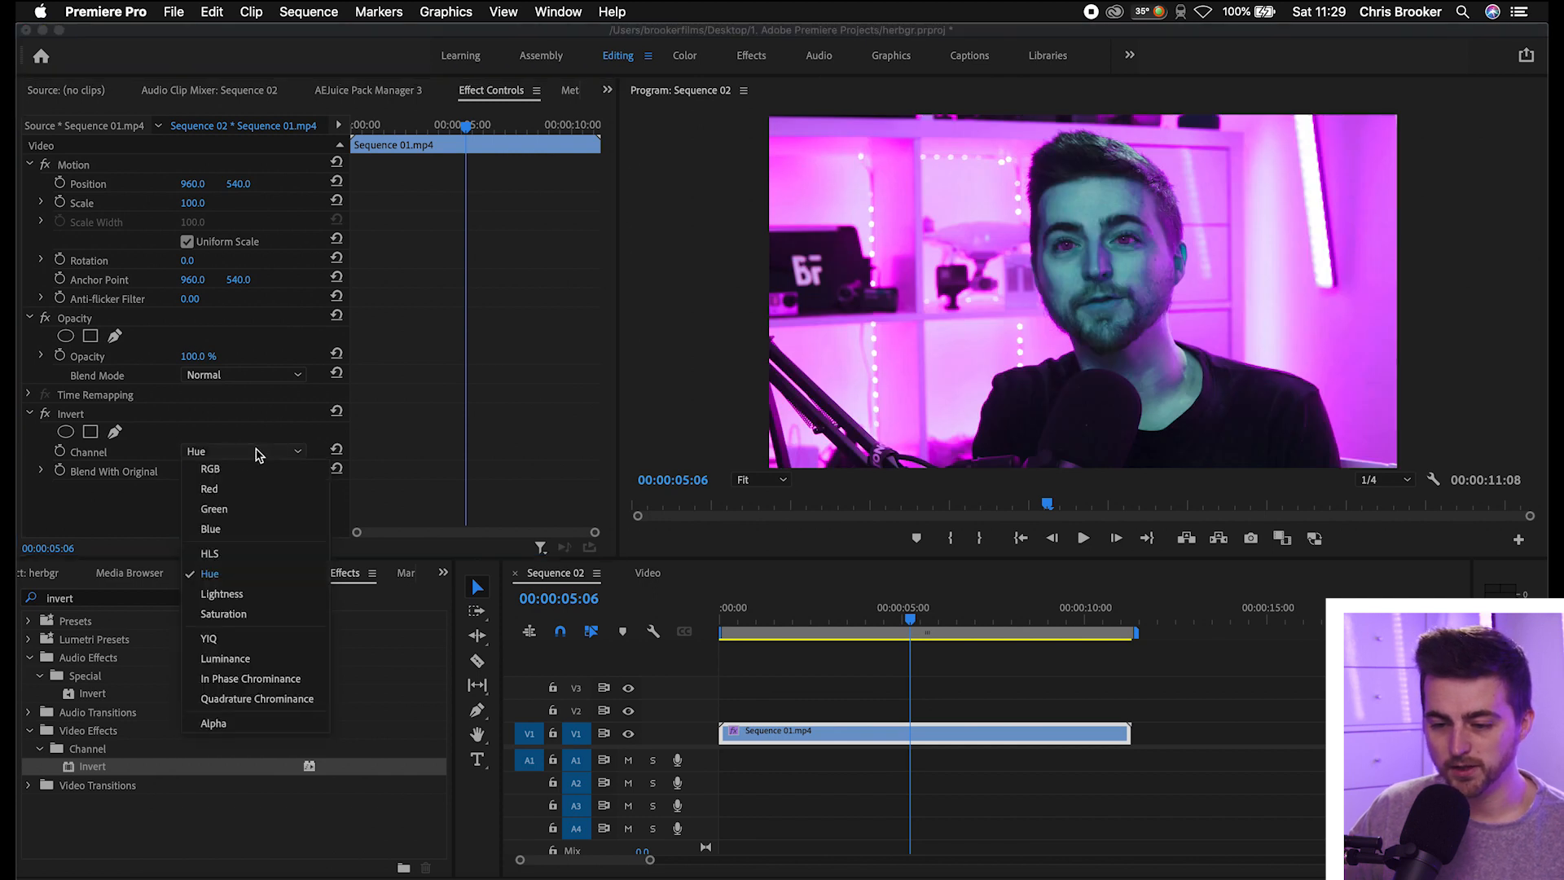
pyautogui.click(218, 601)
pyautogui.click(289, 450)
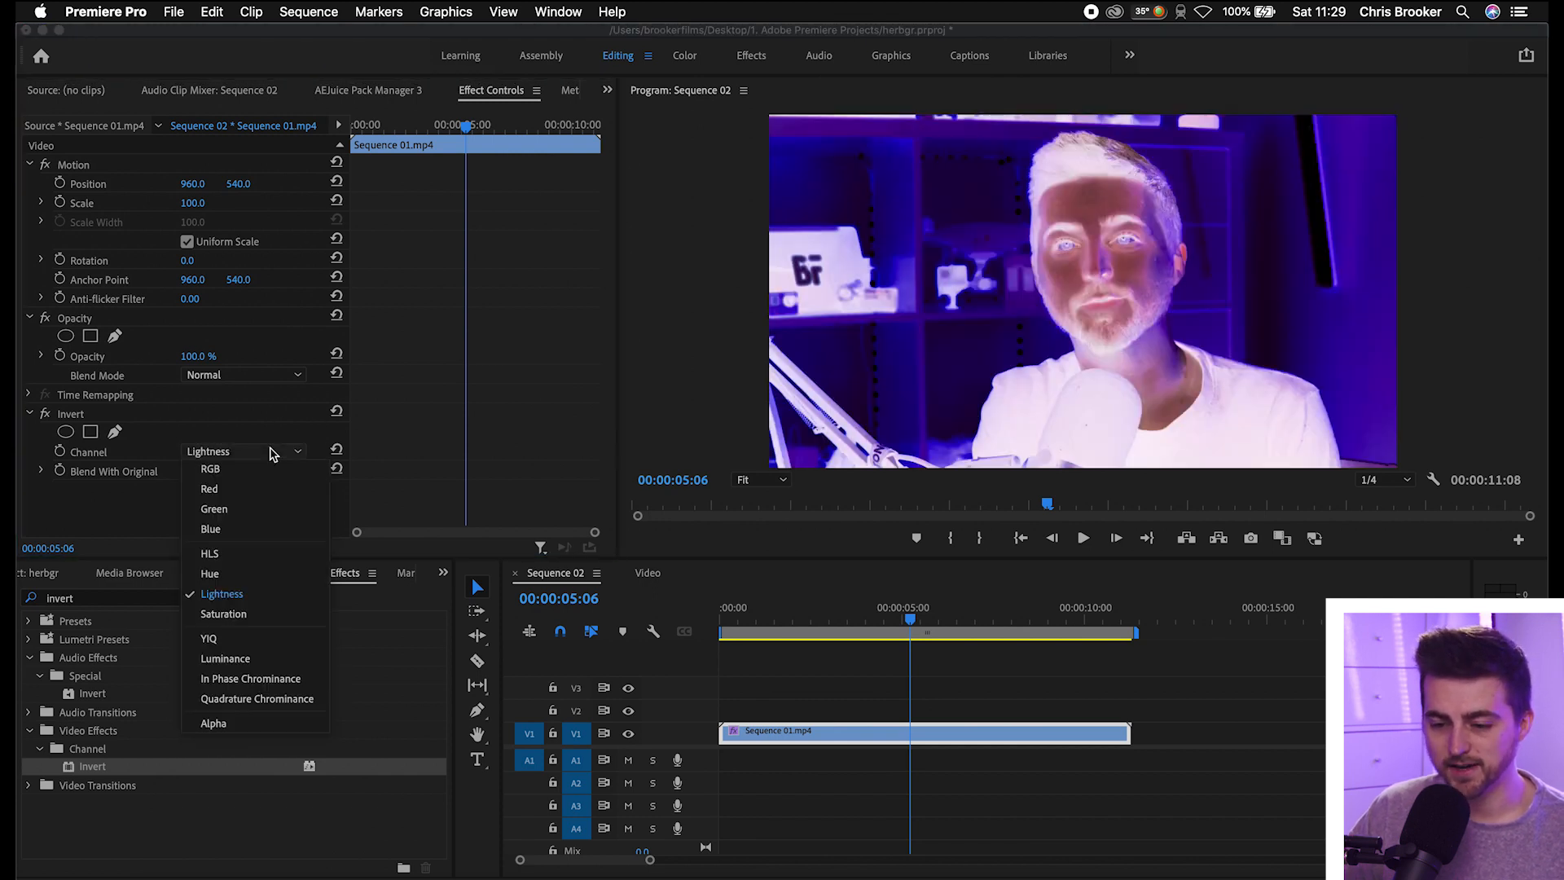
pyautogui.click(247, 619)
# Step: Try the YIQ, Luminance, In Phase Chrominance and Quadrature Chrominance channels in turn for the Invert effect
pyautogui.click(242, 449)
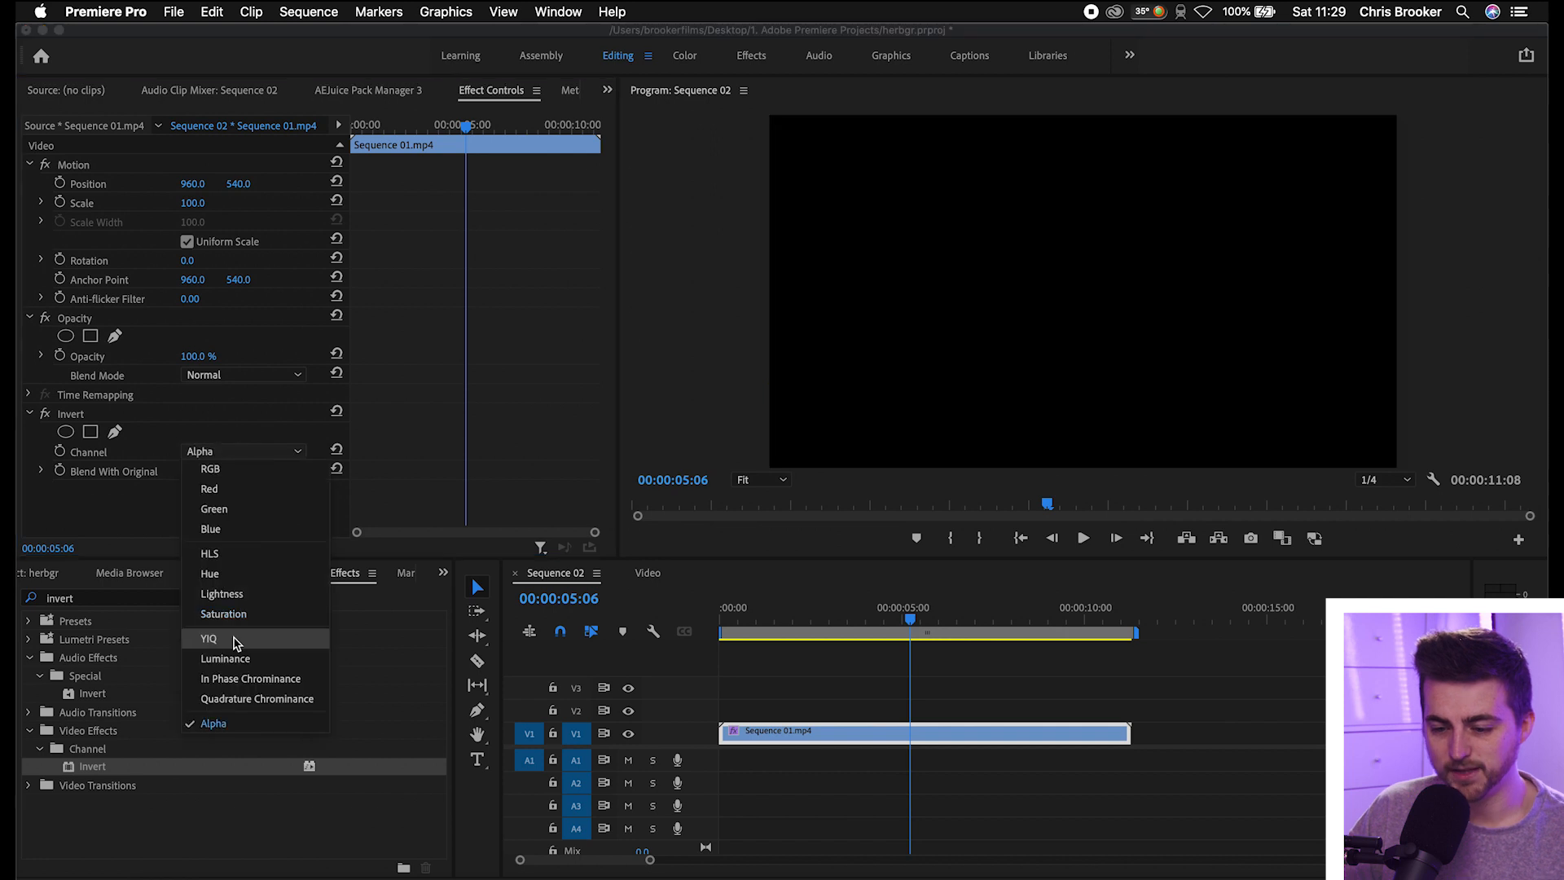
pyautogui.click(236, 639)
pyautogui.click(248, 452)
pyautogui.click(220, 662)
pyautogui.click(259, 452)
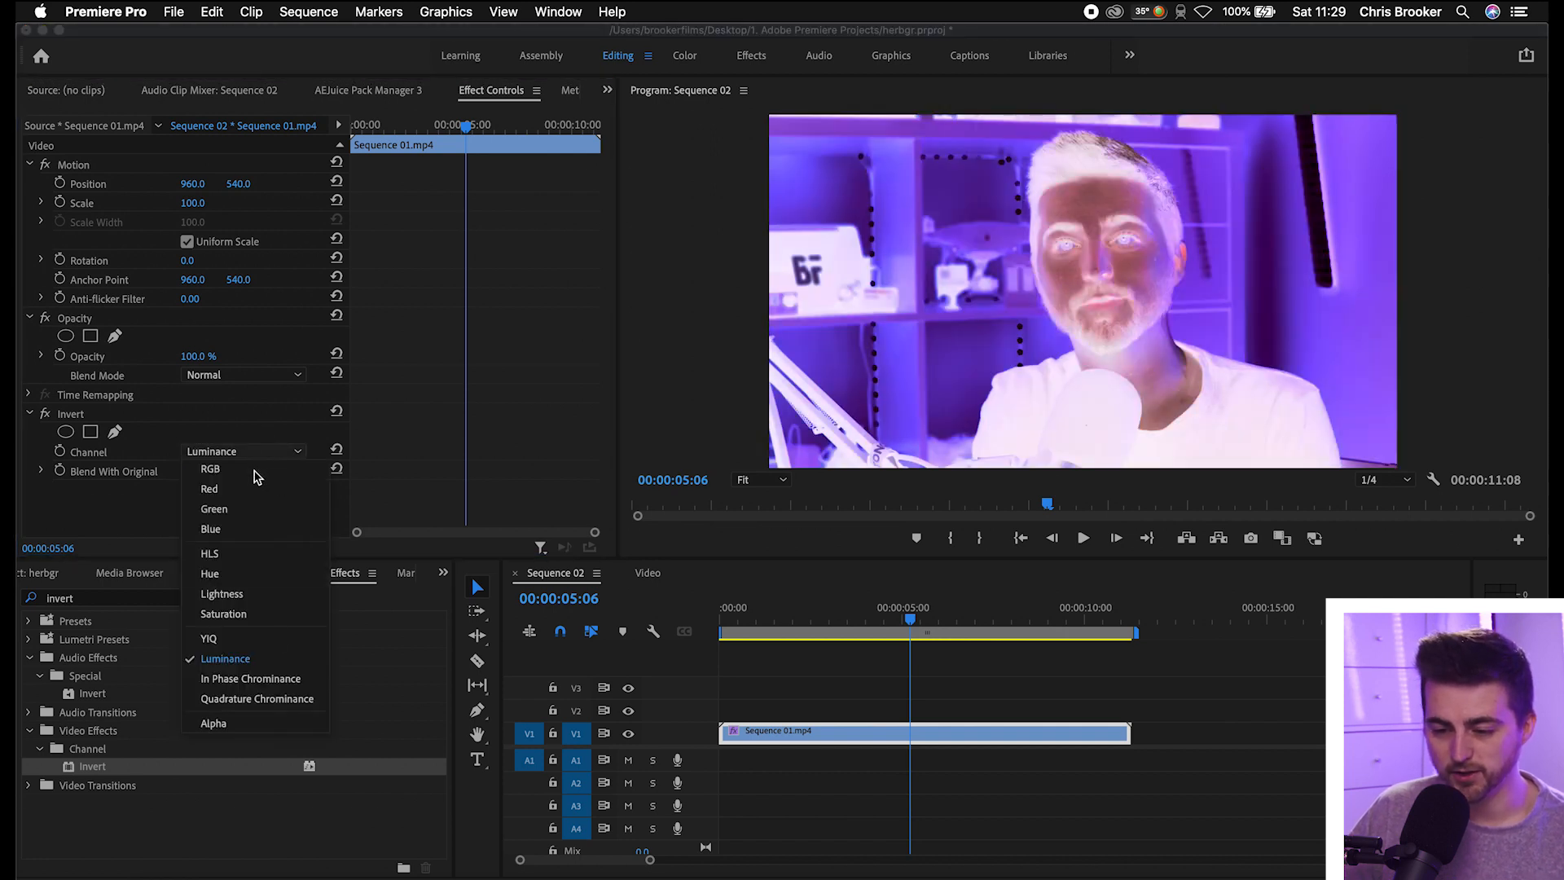
pyautogui.click(294, 686)
pyautogui.click(242, 452)
pyautogui.click(237, 697)
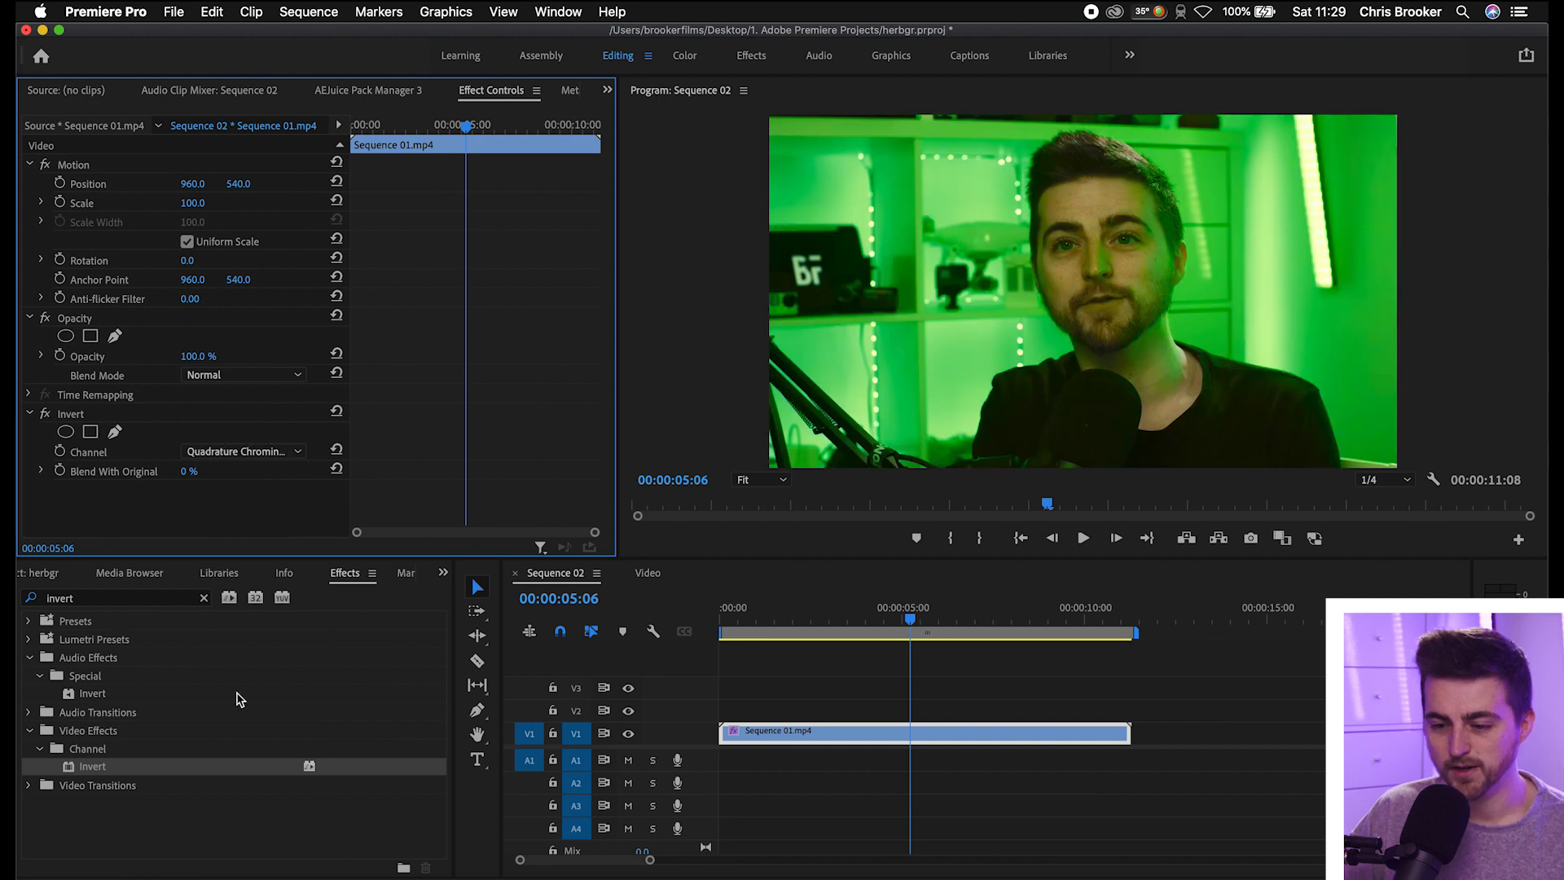
# Step: Try a 47% Blend With Original on the Invert effect and undo it
pyautogui.moveTo(188, 474); pyautogui.dragTo(253, 472)
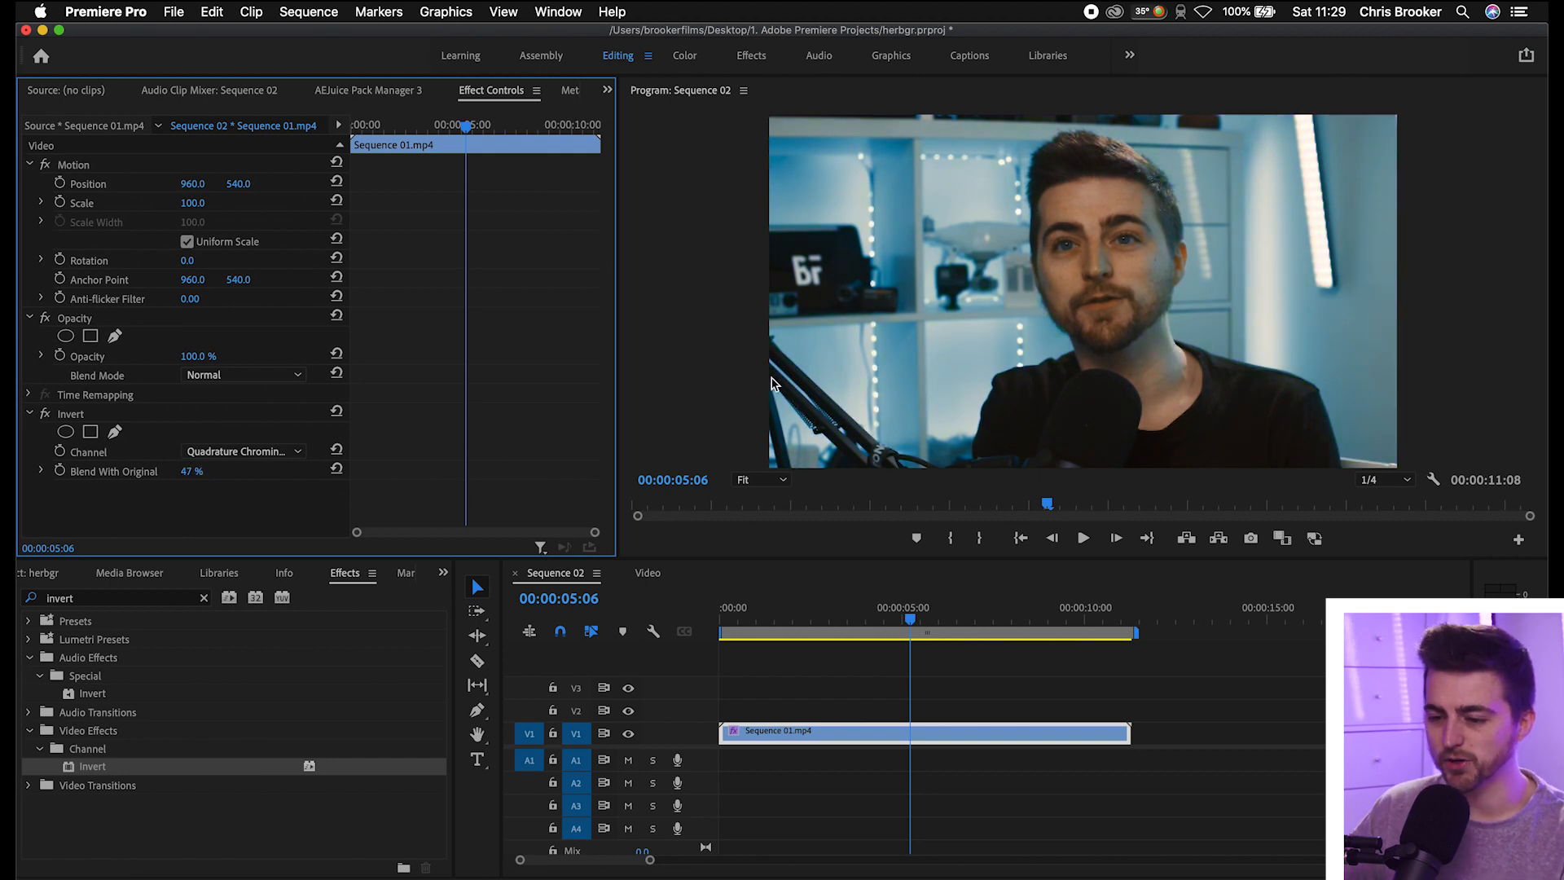
pyautogui.press('super+z')
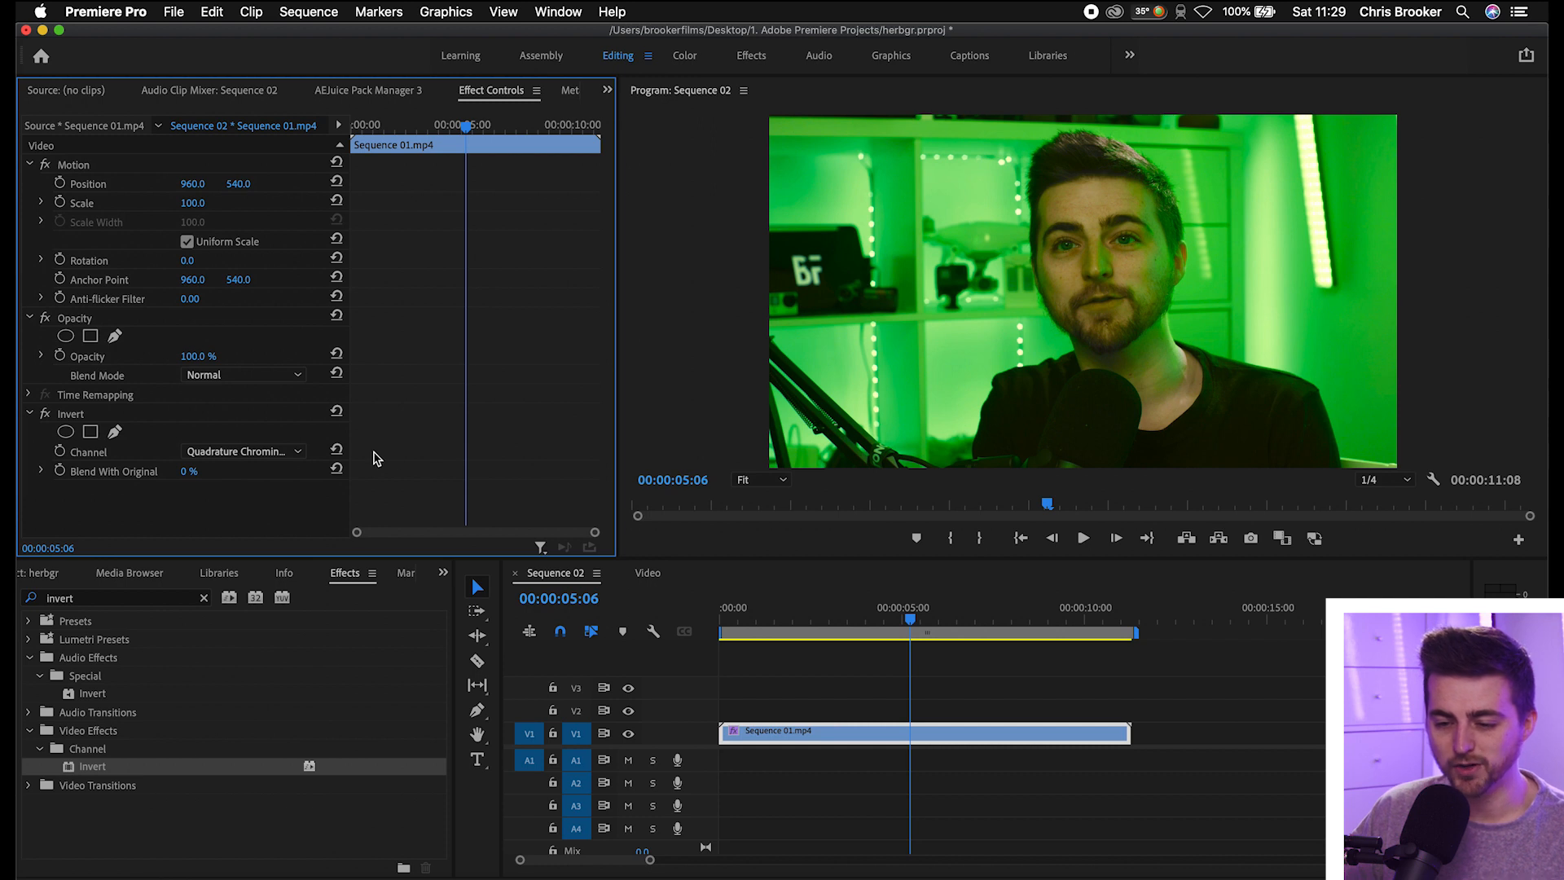
pyautogui.click(263, 450)
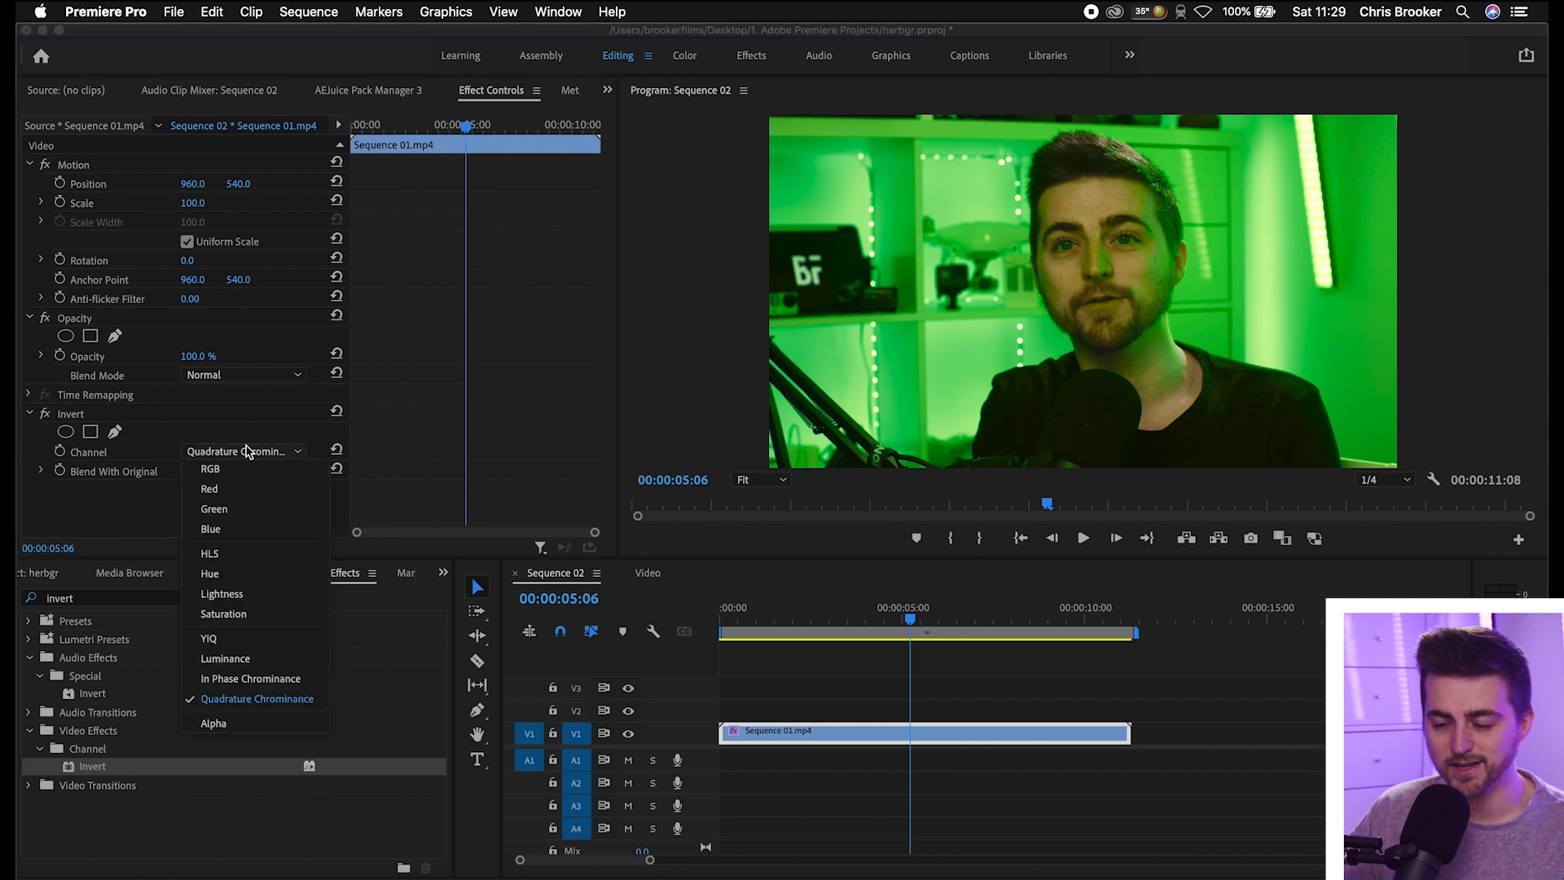
pyautogui.click(423, 439)
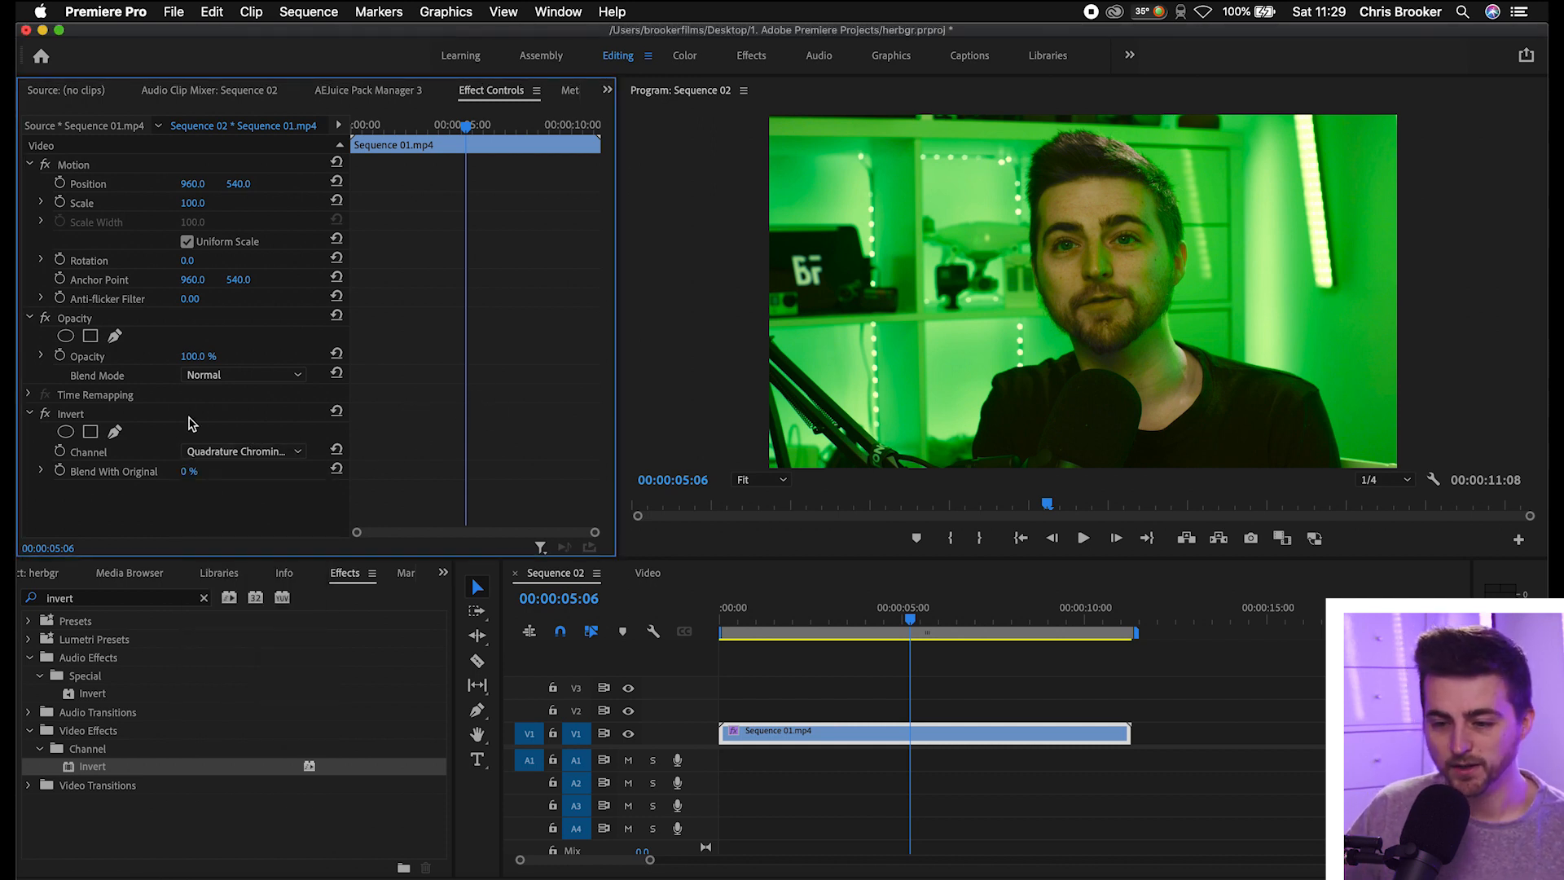
# Step: Set the Invert effect's channel to Red
pyautogui.click(253, 450)
pyautogui.click(215, 489)
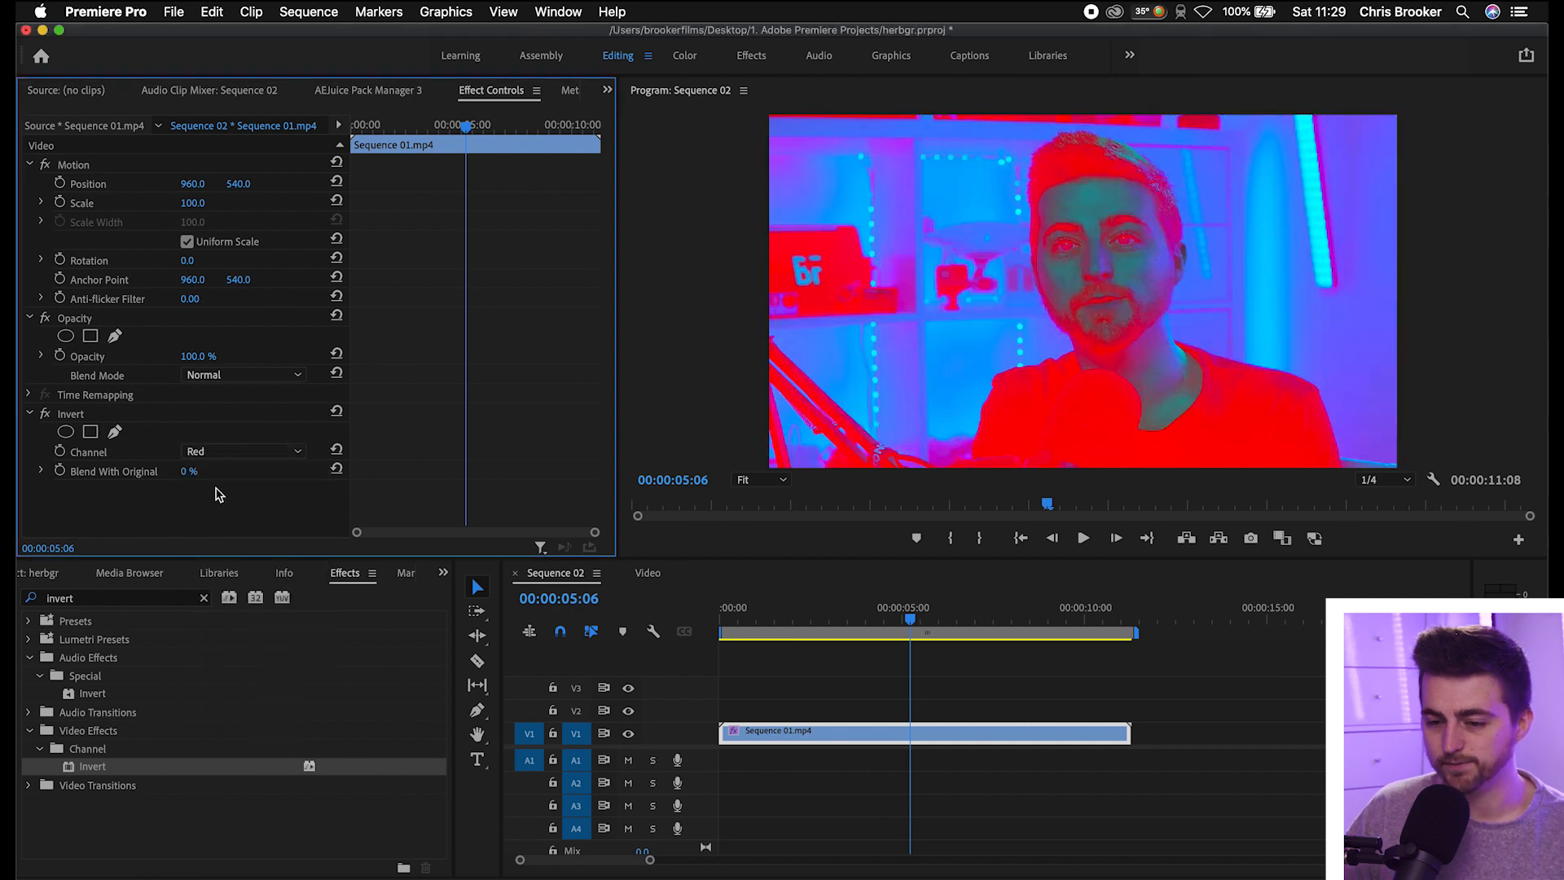
pyautogui.click(84, 415)
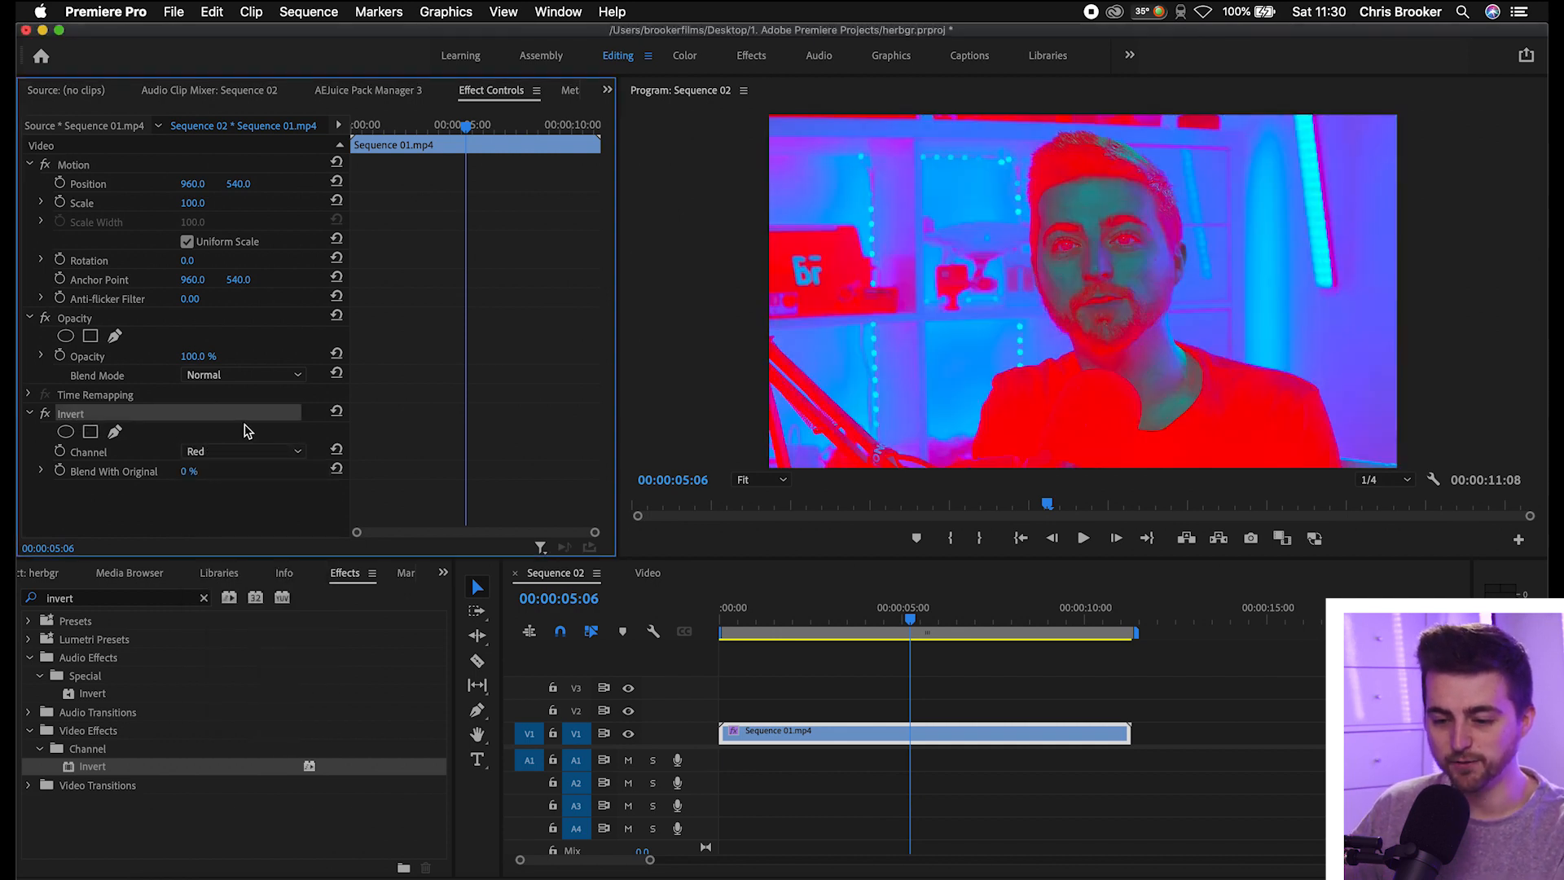
# Step: Add a second Invert effect with the Green channel and a third with the Saturation channel to the clip
pyautogui.moveTo(101, 768); pyautogui.dragTo(394, 412)
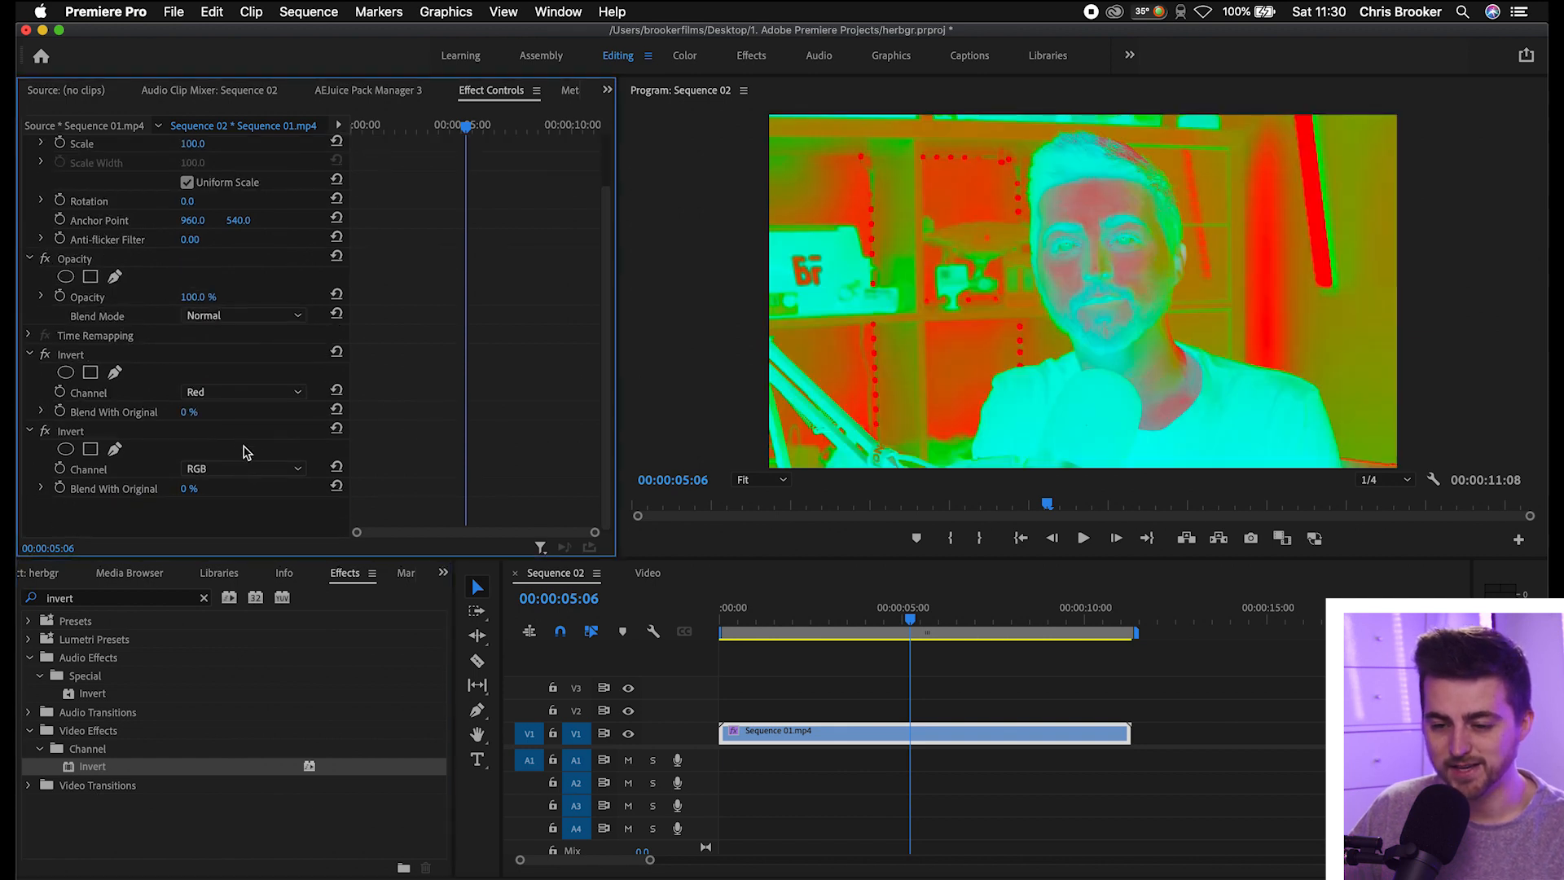
pyautogui.click(204, 468)
pyautogui.click(216, 526)
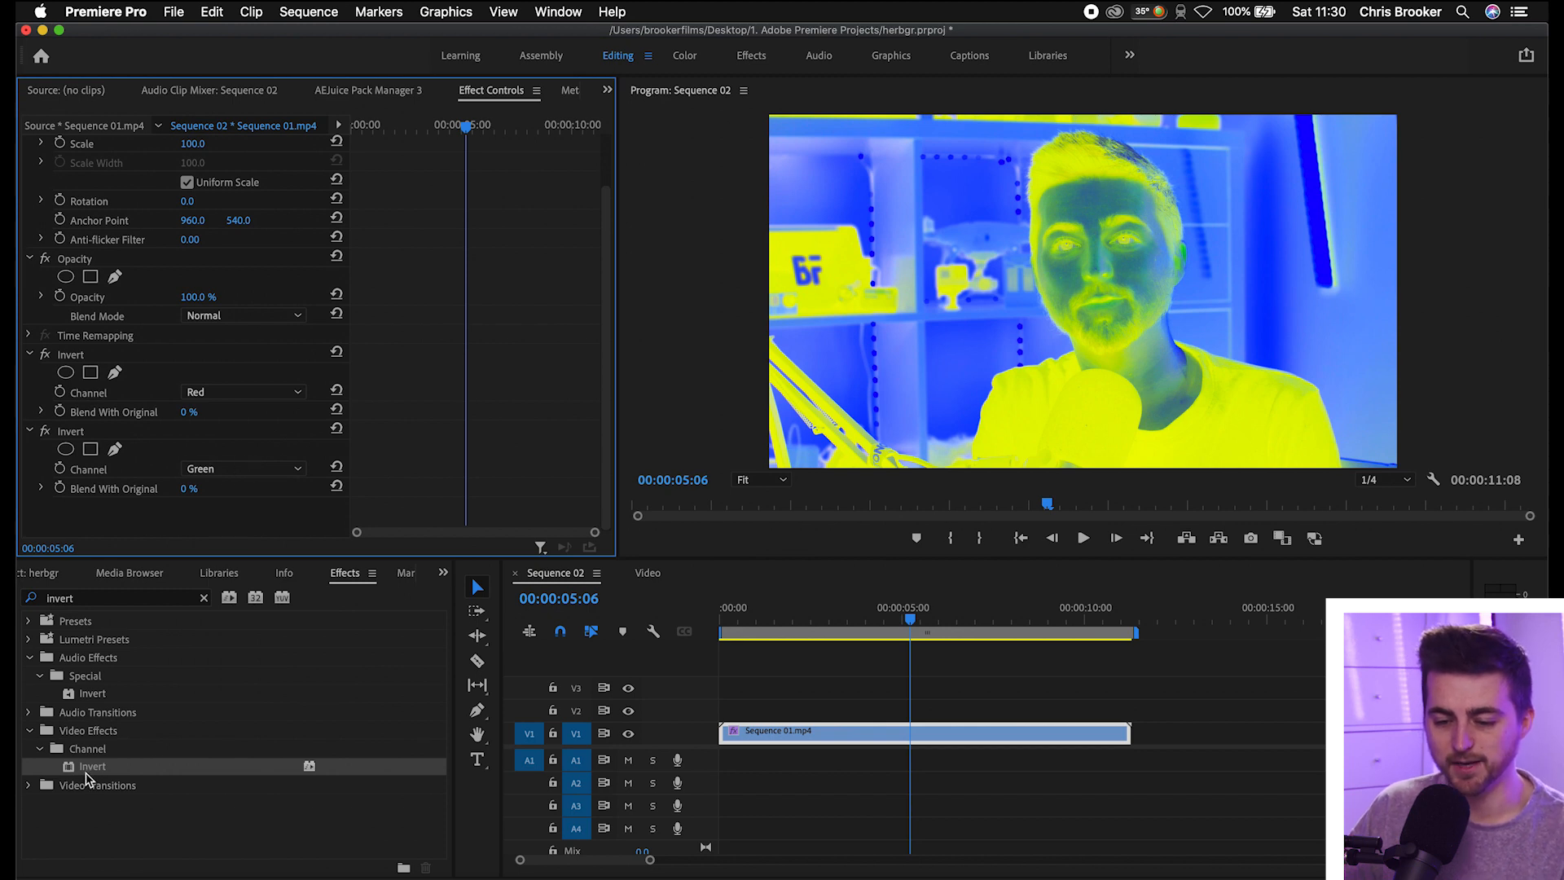
pyautogui.moveTo(92, 774); pyautogui.dragTo(187, 521)
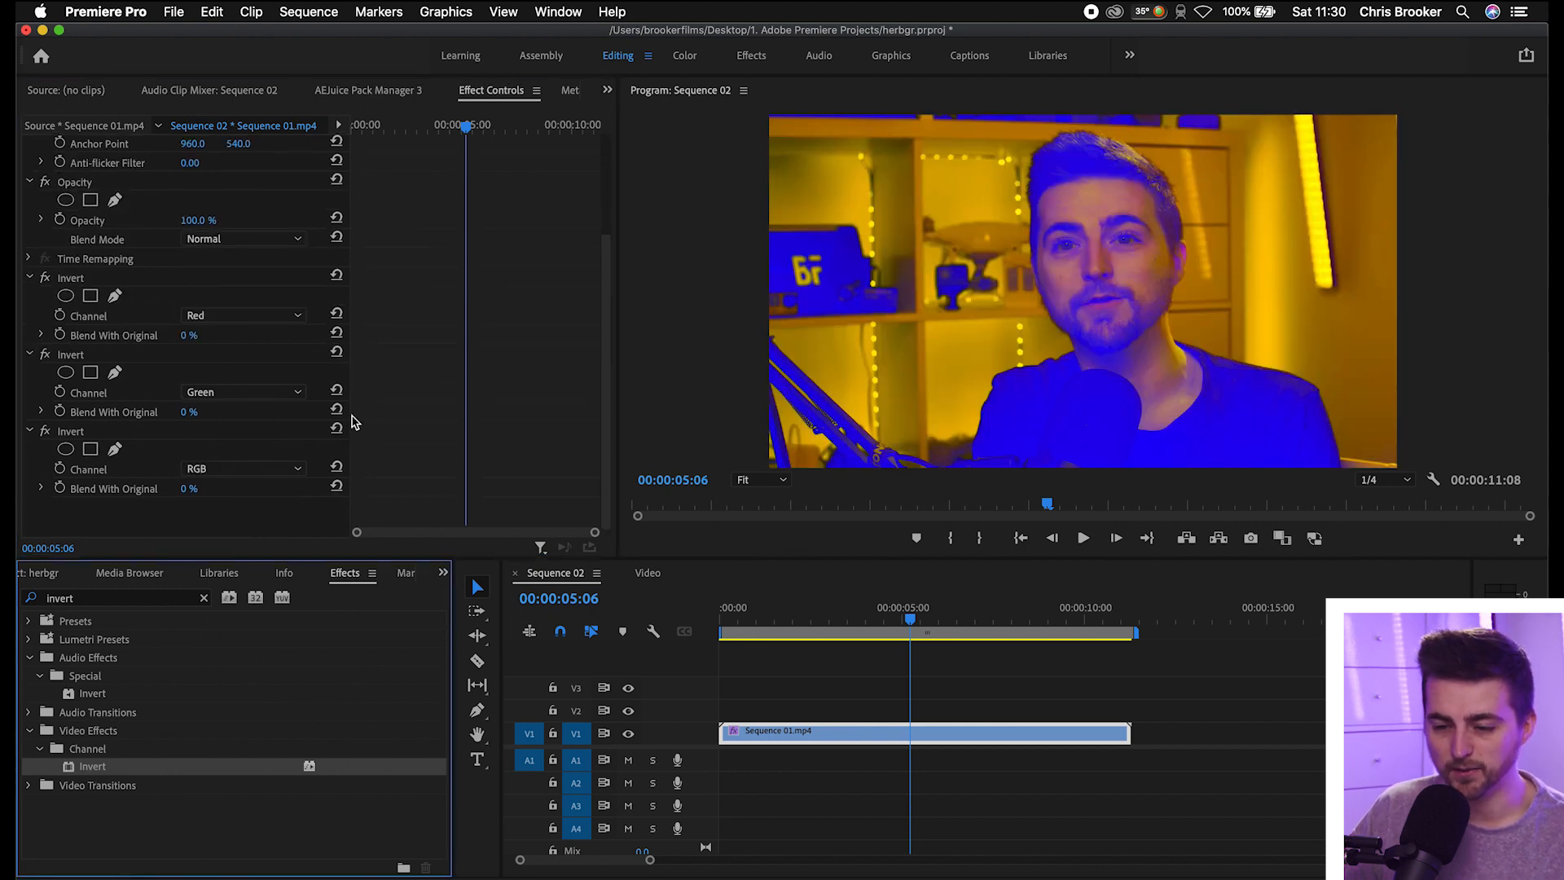
pyautogui.click(233, 469)
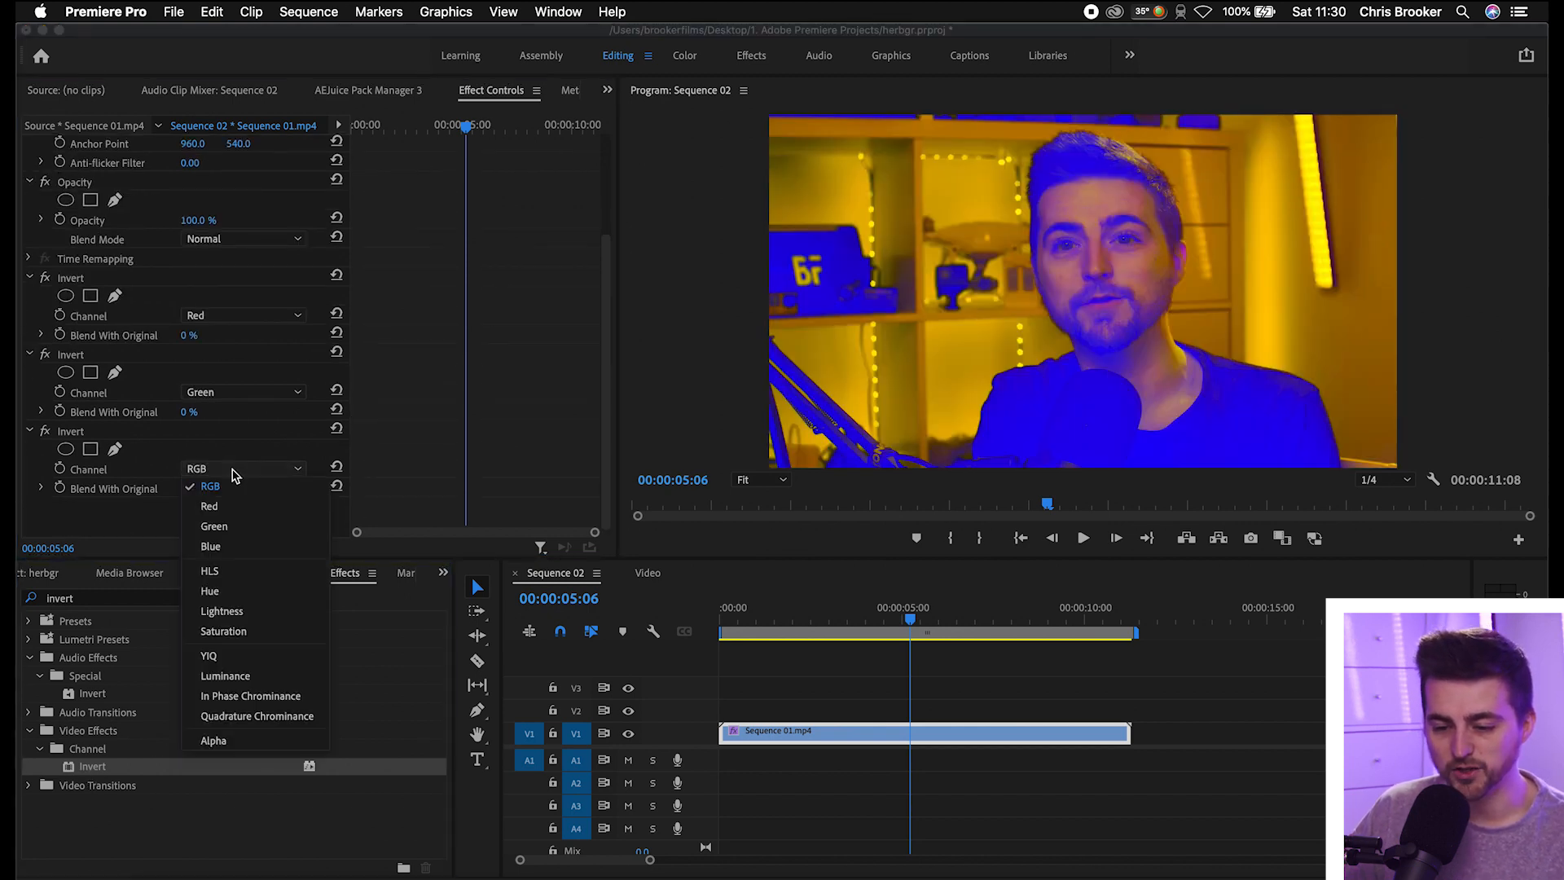
pyautogui.click(237, 635)
# Step: Add a fourth Invert effect to the clip, try the YIQ channel on it and settle on Hue
pyautogui.moveTo(92, 766); pyautogui.dragTo(150, 481)
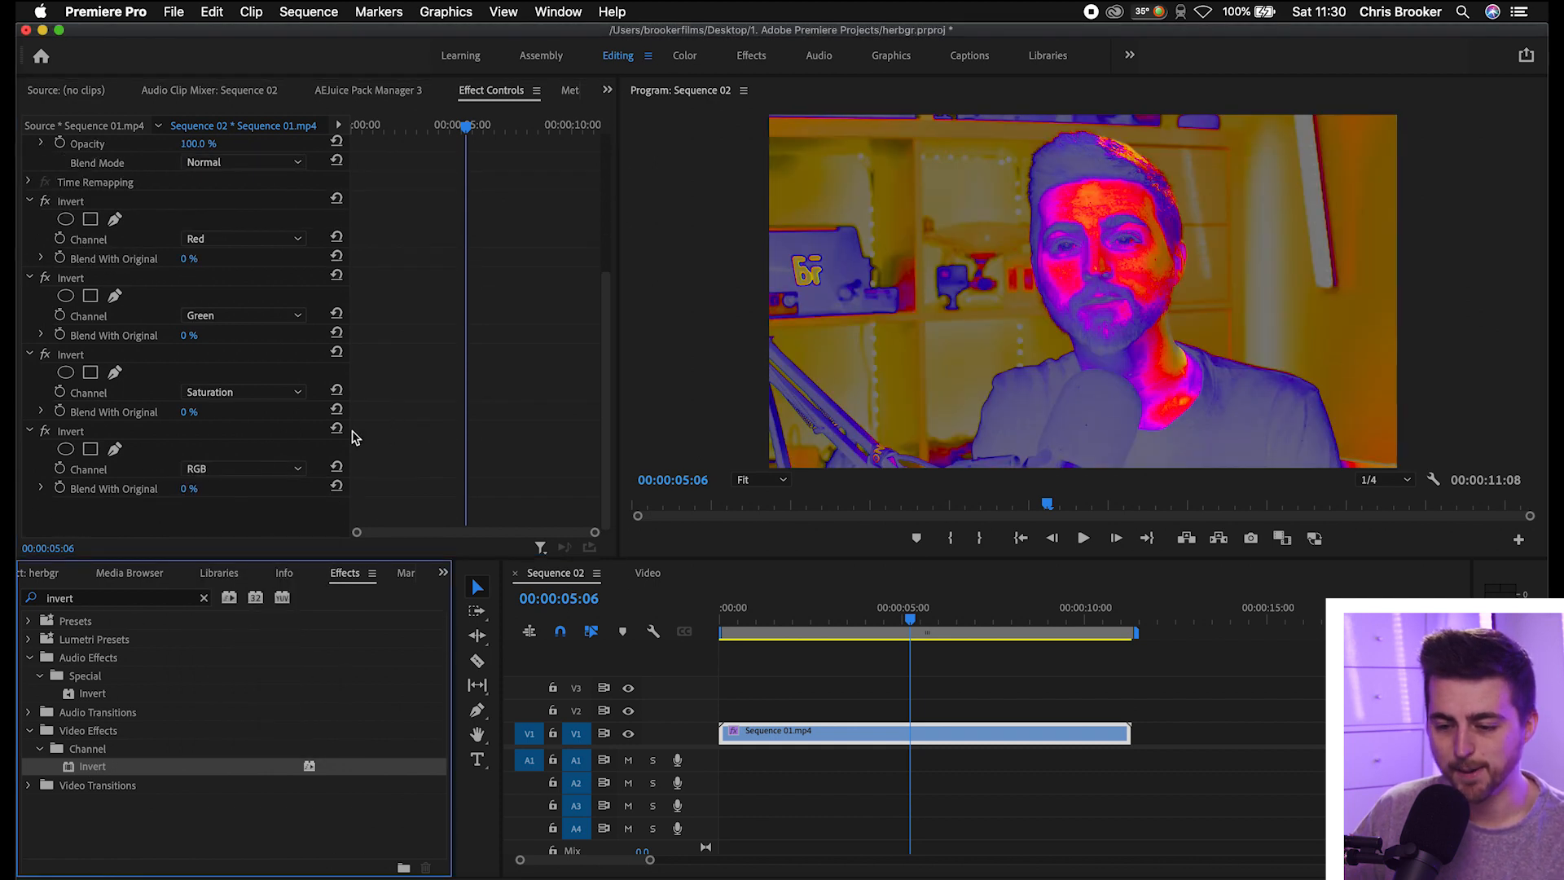
pyautogui.click(228, 470)
pyautogui.click(213, 656)
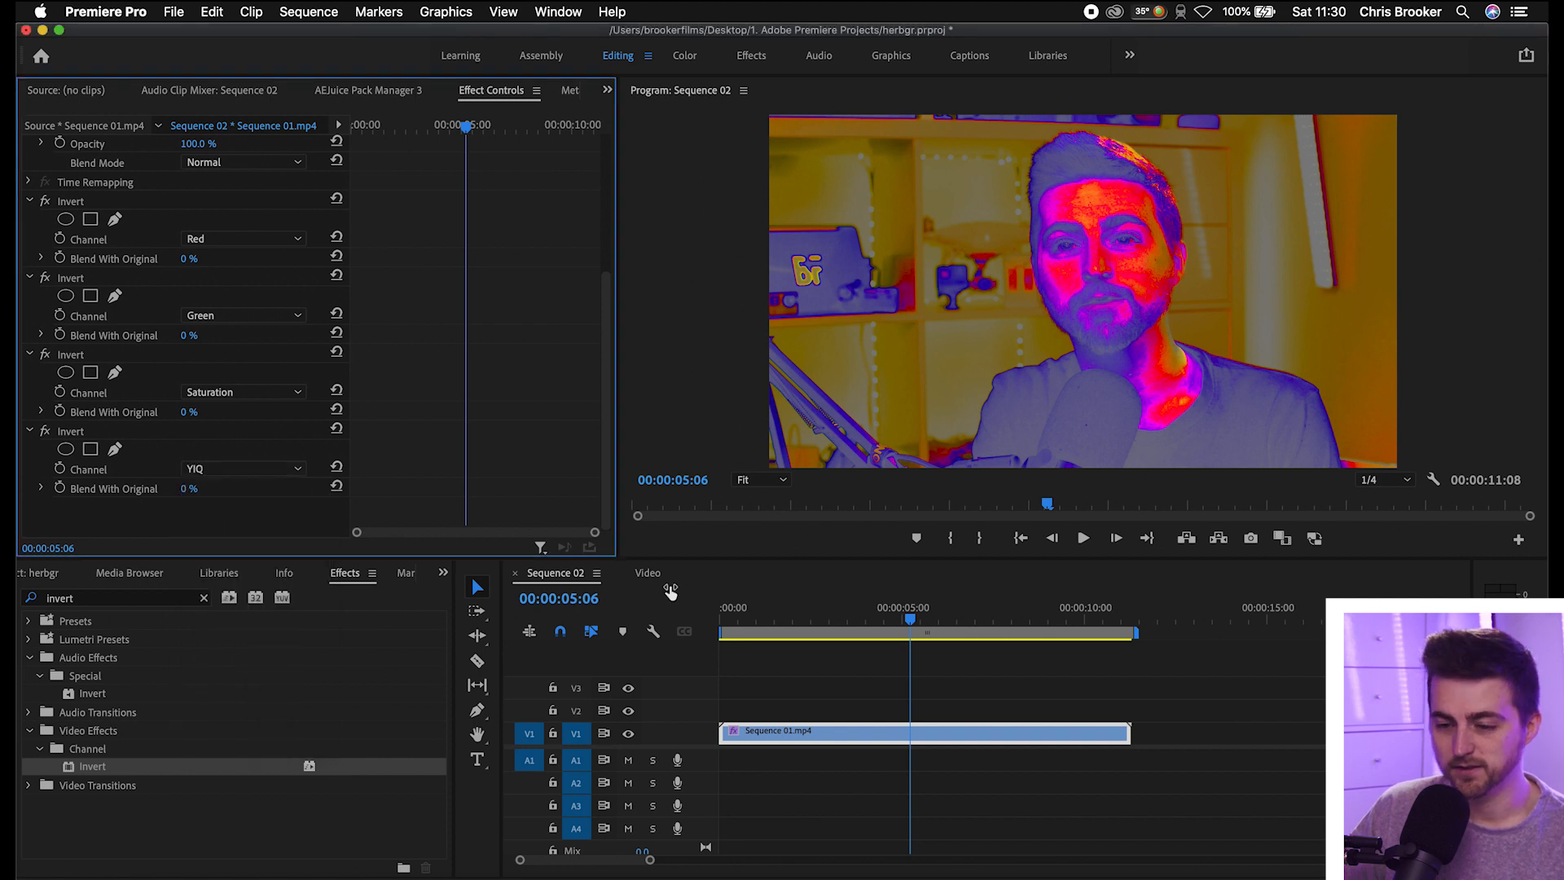
pyautogui.click(237, 468)
pyautogui.click(218, 600)
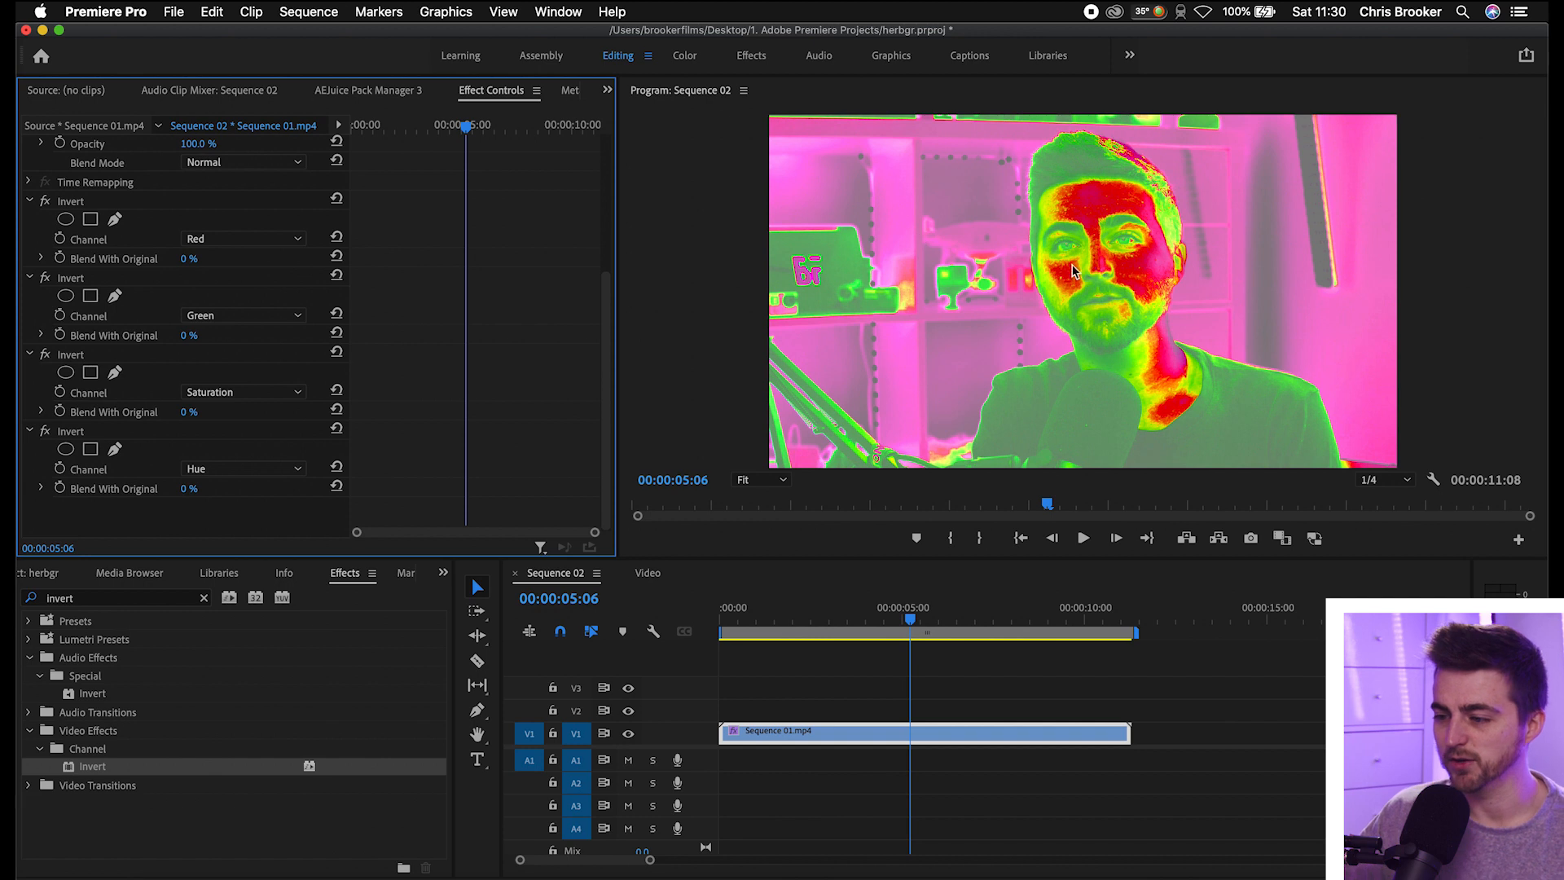
# Step: Play a short part of the sequence around the 3-second mark to review the stacked Invert effects
pyautogui.click(815, 612)
pyautogui.press('space')
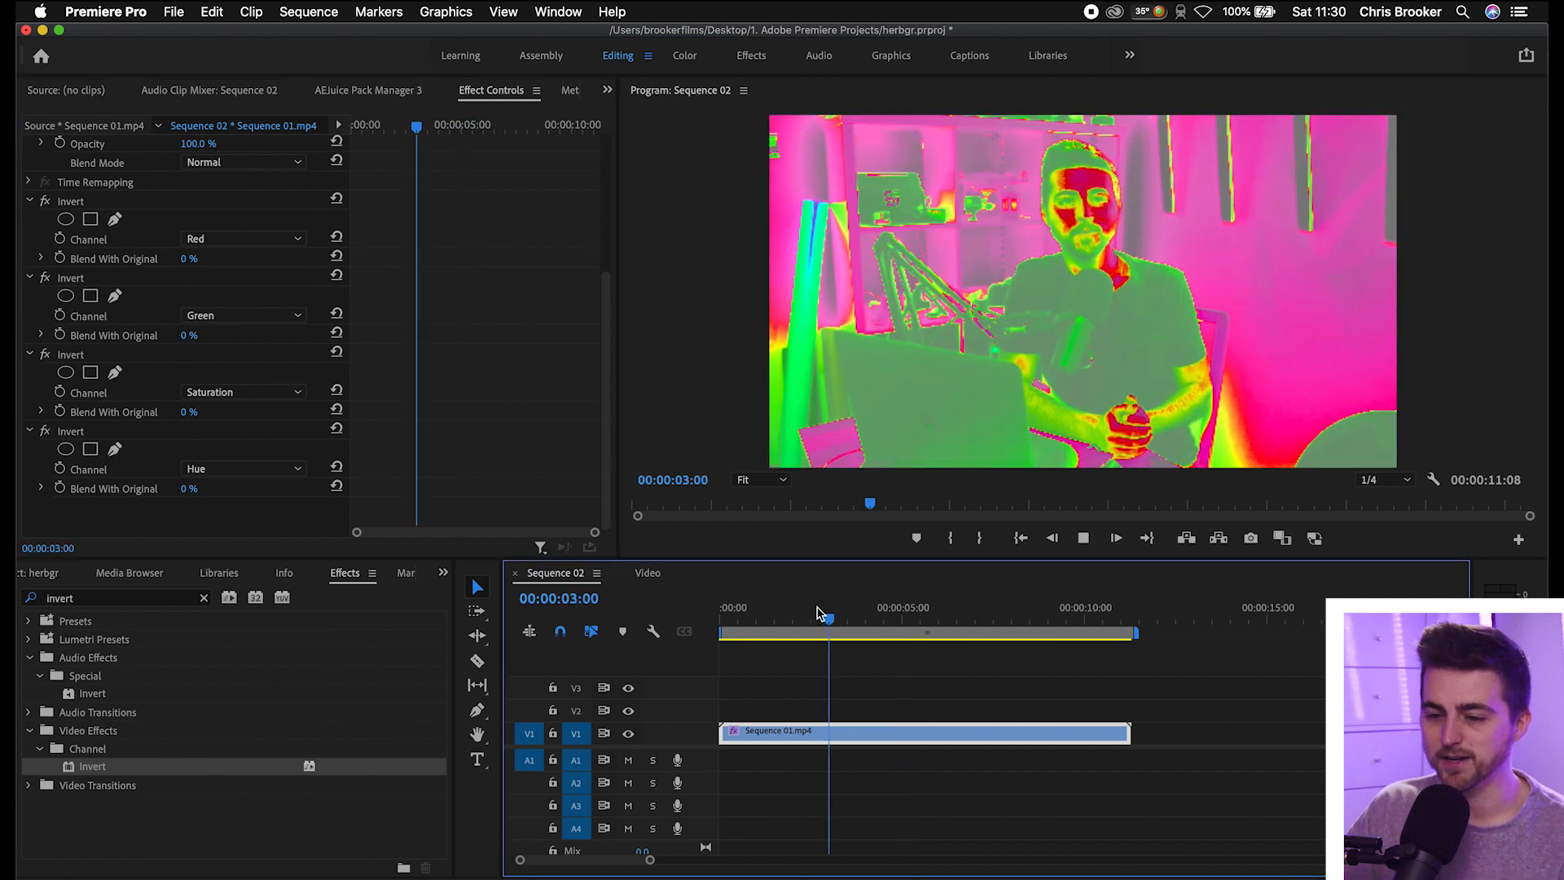
pyautogui.press('space')
# Step: Disable the Green-channel Invert effect and toggle the Red-channel one off and on to compare the looks
pyautogui.click(45, 278)
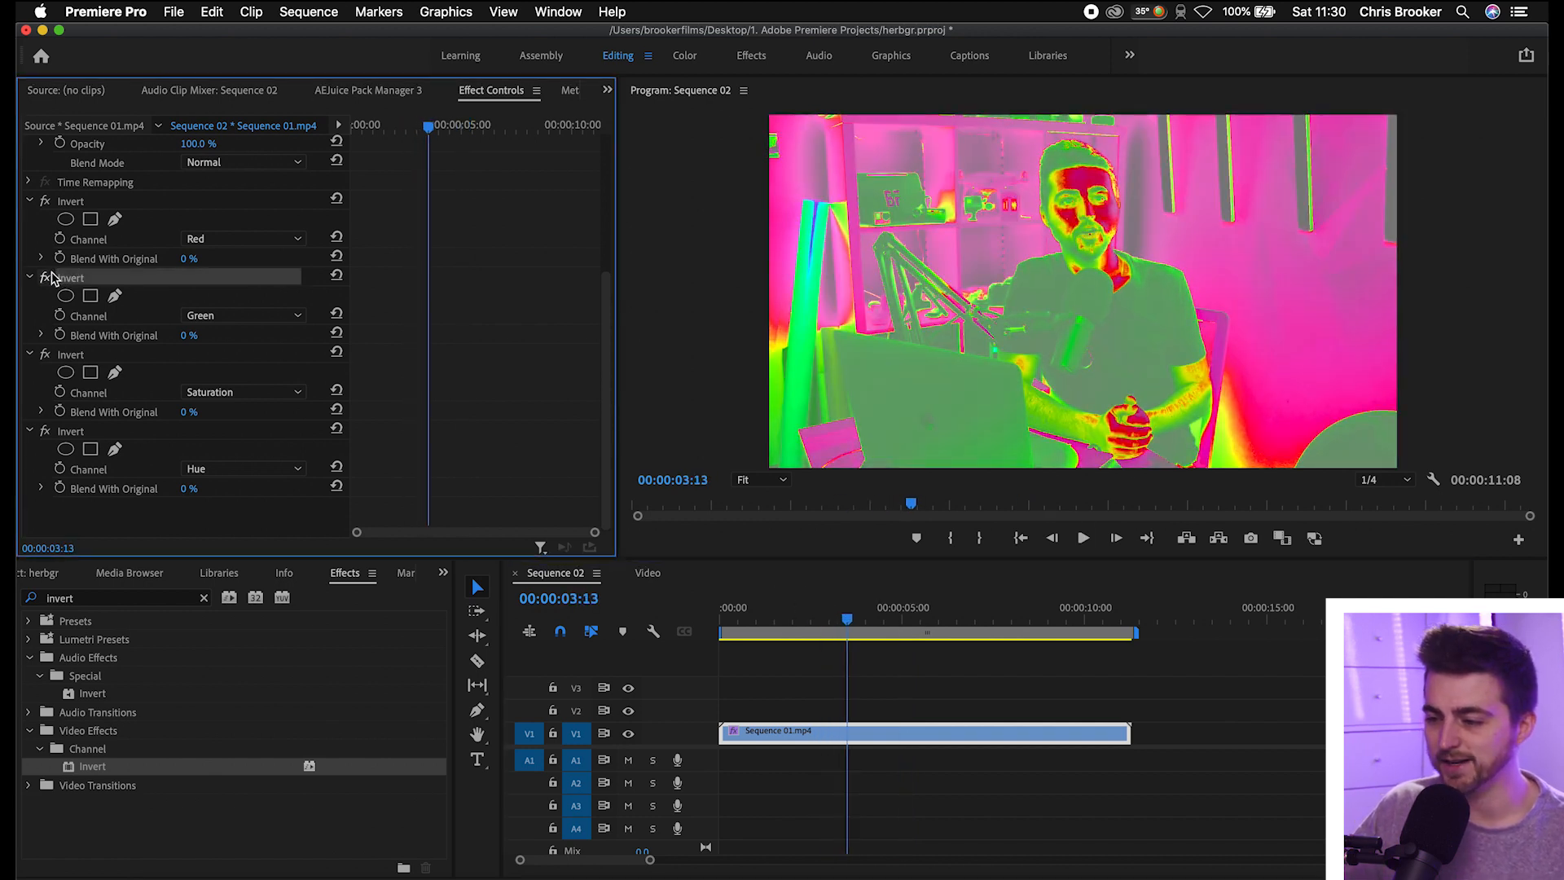
pyautogui.click(44, 201)
pyautogui.click(45, 201)
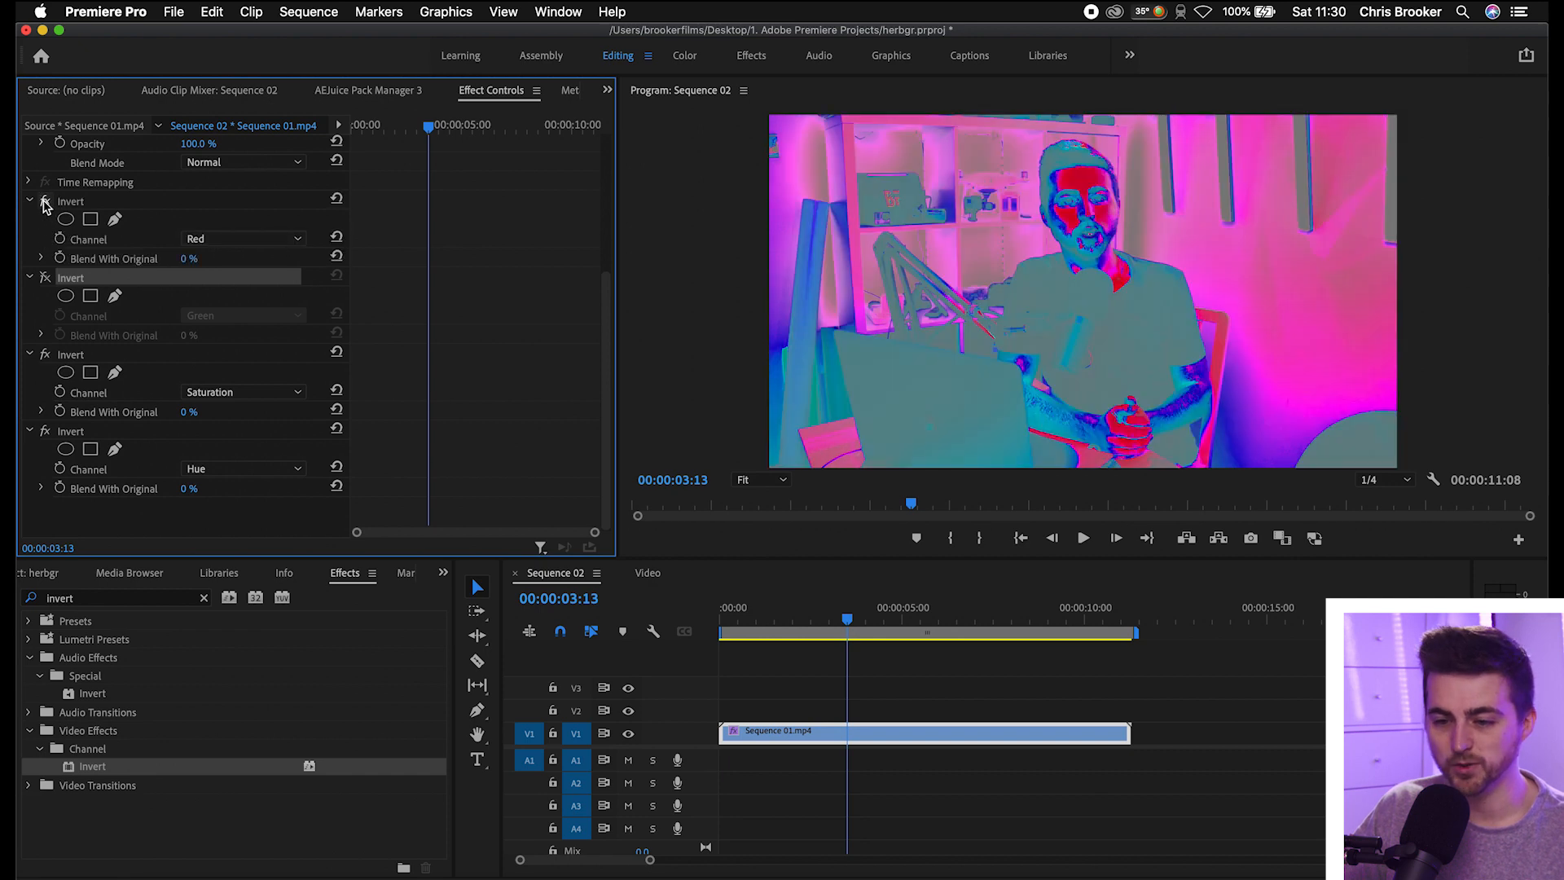
pyautogui.click(97, 356)
pyautogui.click(84, 431)
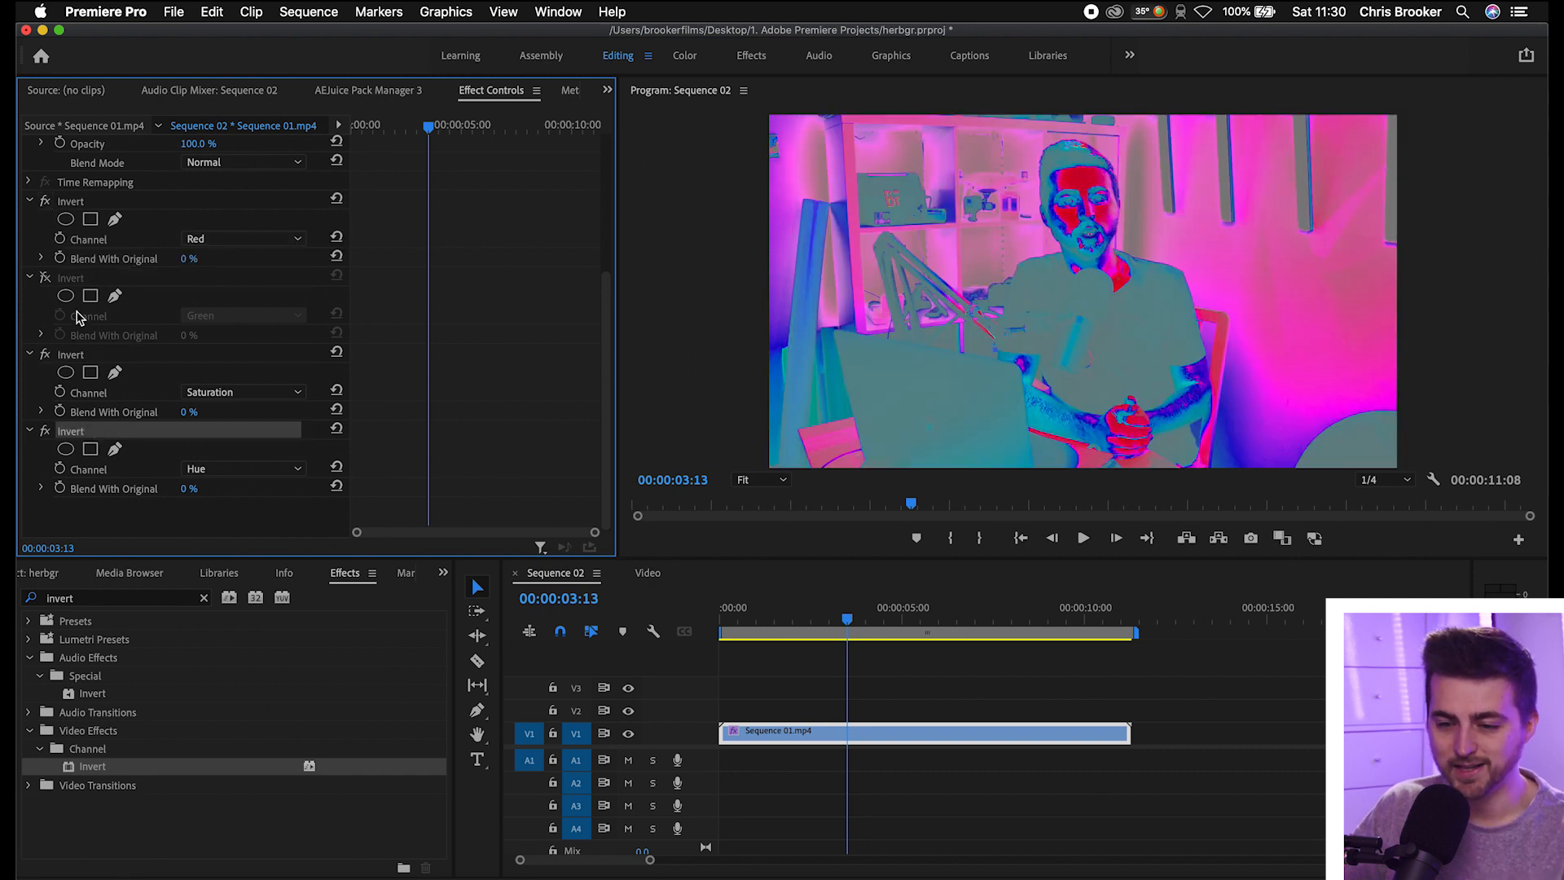
# Step: Delete the three extra Invert effects, keeping only the one on the Red channel
pyautogui.click(80, 279)
pyautogui.press('Delete')
pyautogui.press('Delete')
pyautogui.press('Delete')
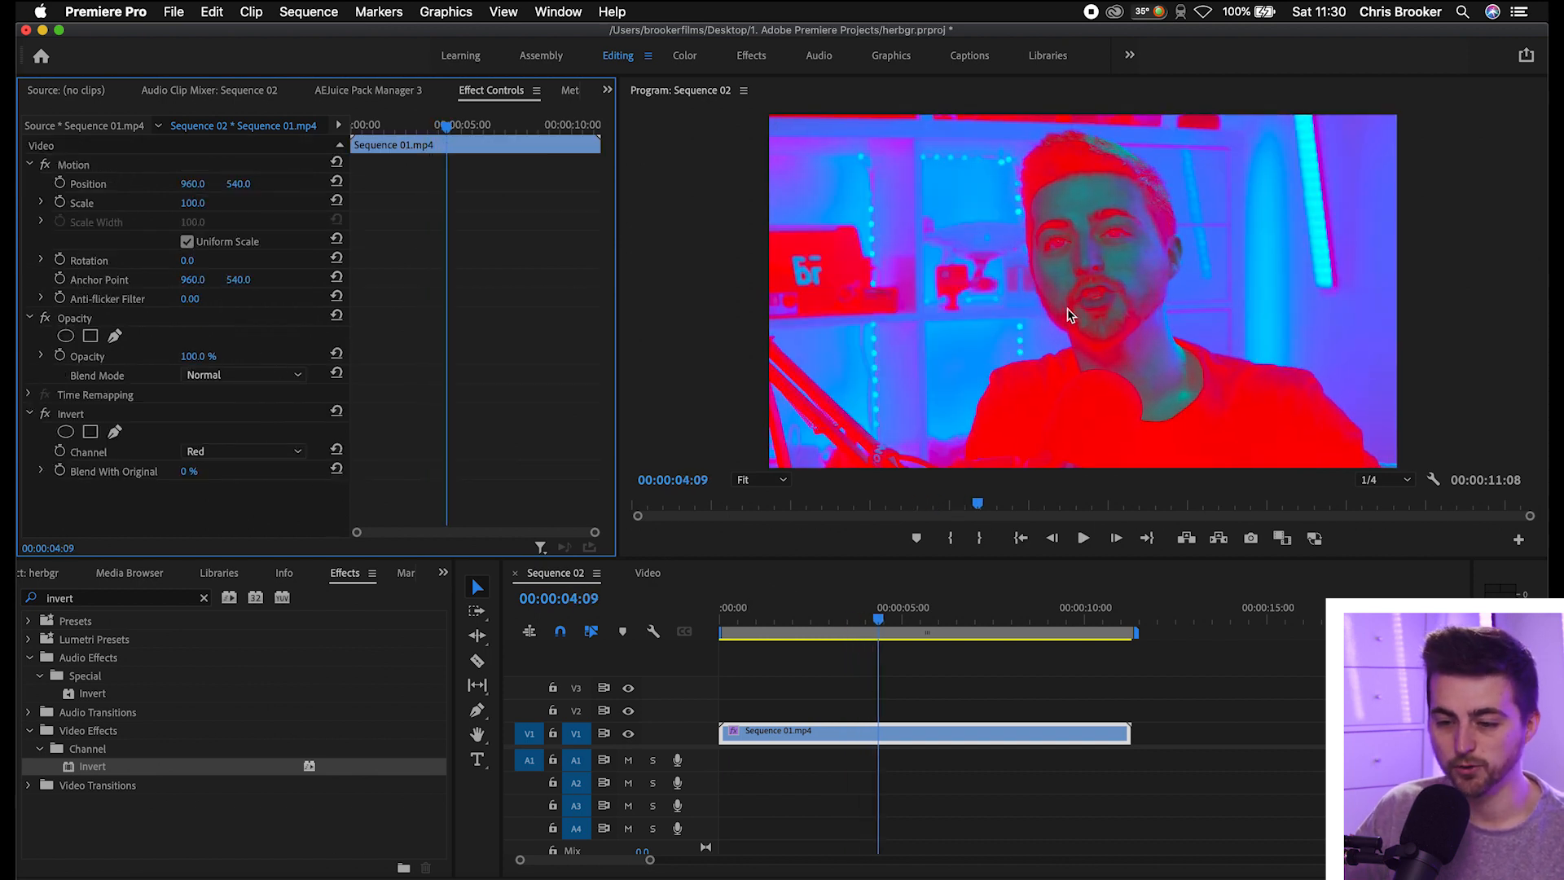
# Step: Set the Invert effect's Blend With Original to 23% and play back the clip
pyautogui.moveTo(192, 477); pyautogui.dragTo(222, 472)
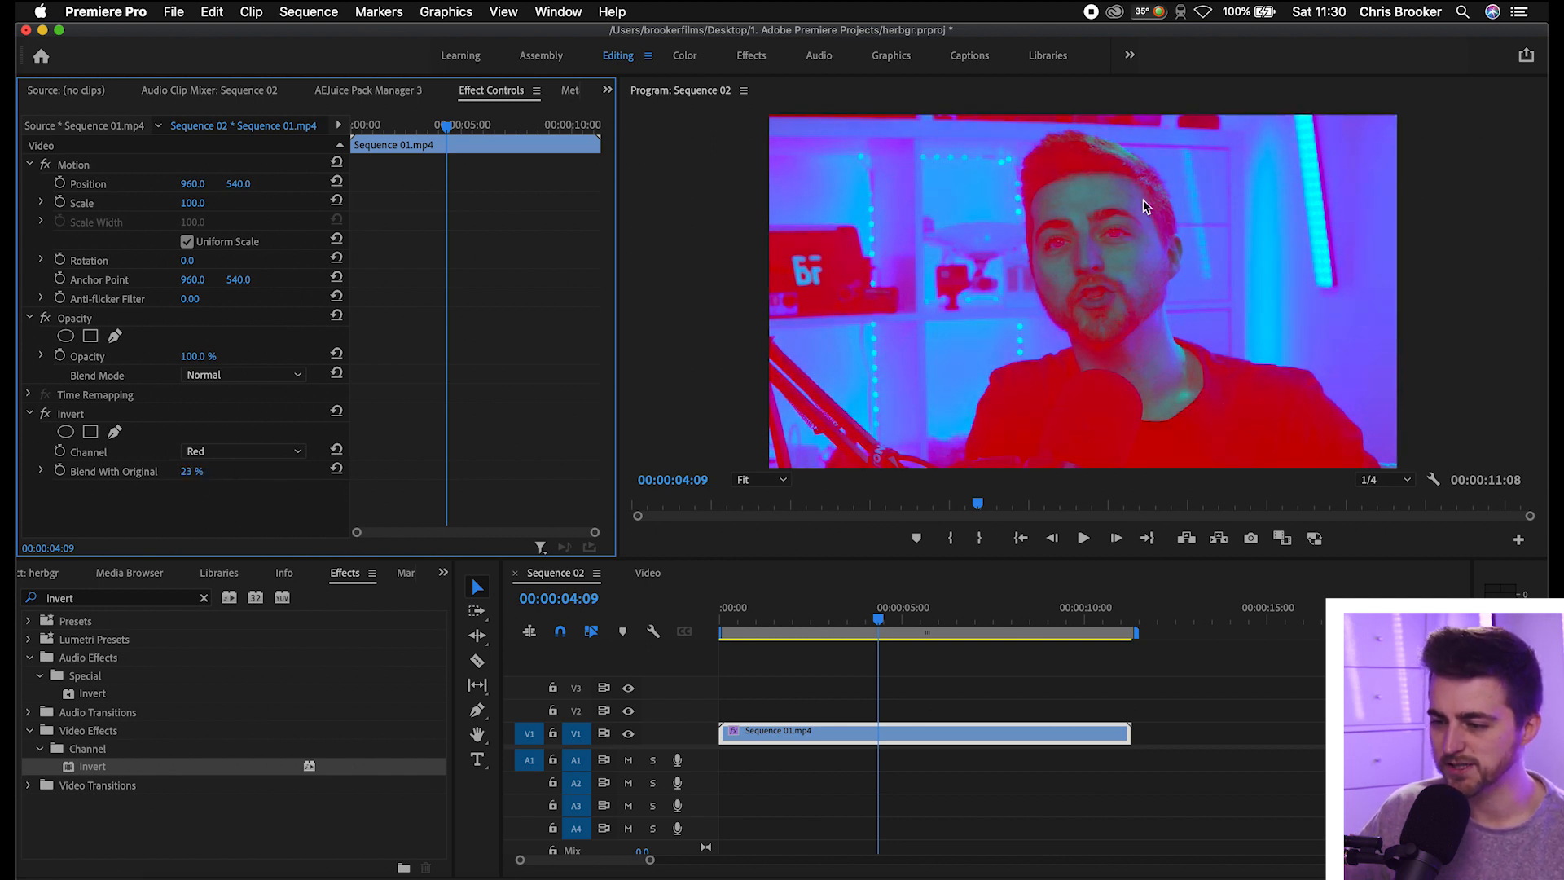
pyautogui.press('space')
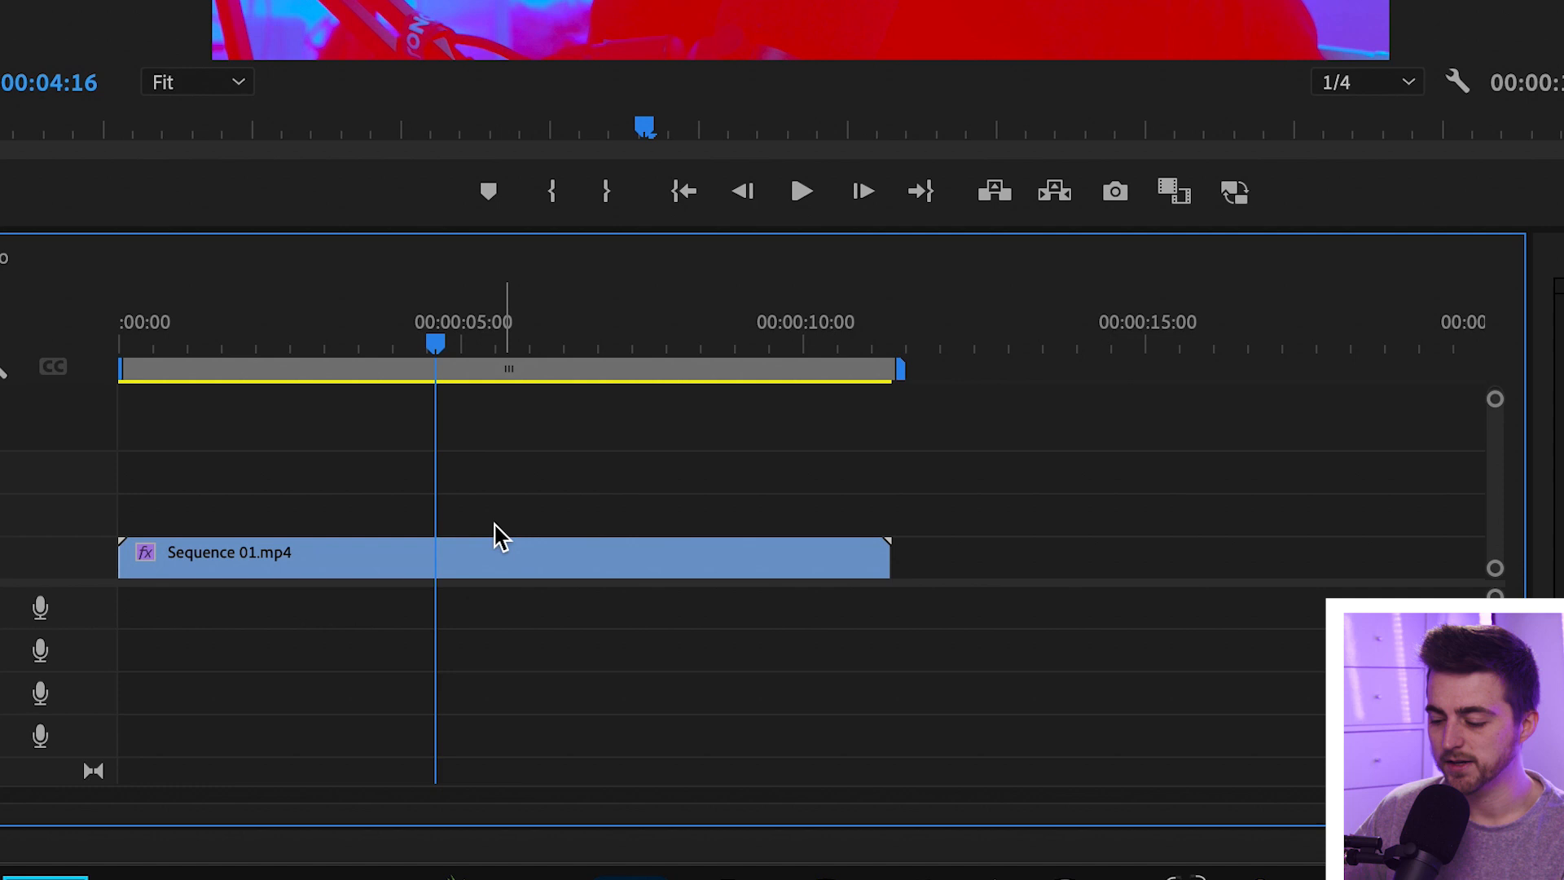
# Step: Cut the Sequence 01.mp4 clip at the playhead, at 00:00:04:16, with the Razor tool
pyautogui.click(468, 551)
pyautogui.press('=')
pyautogui.press('-')
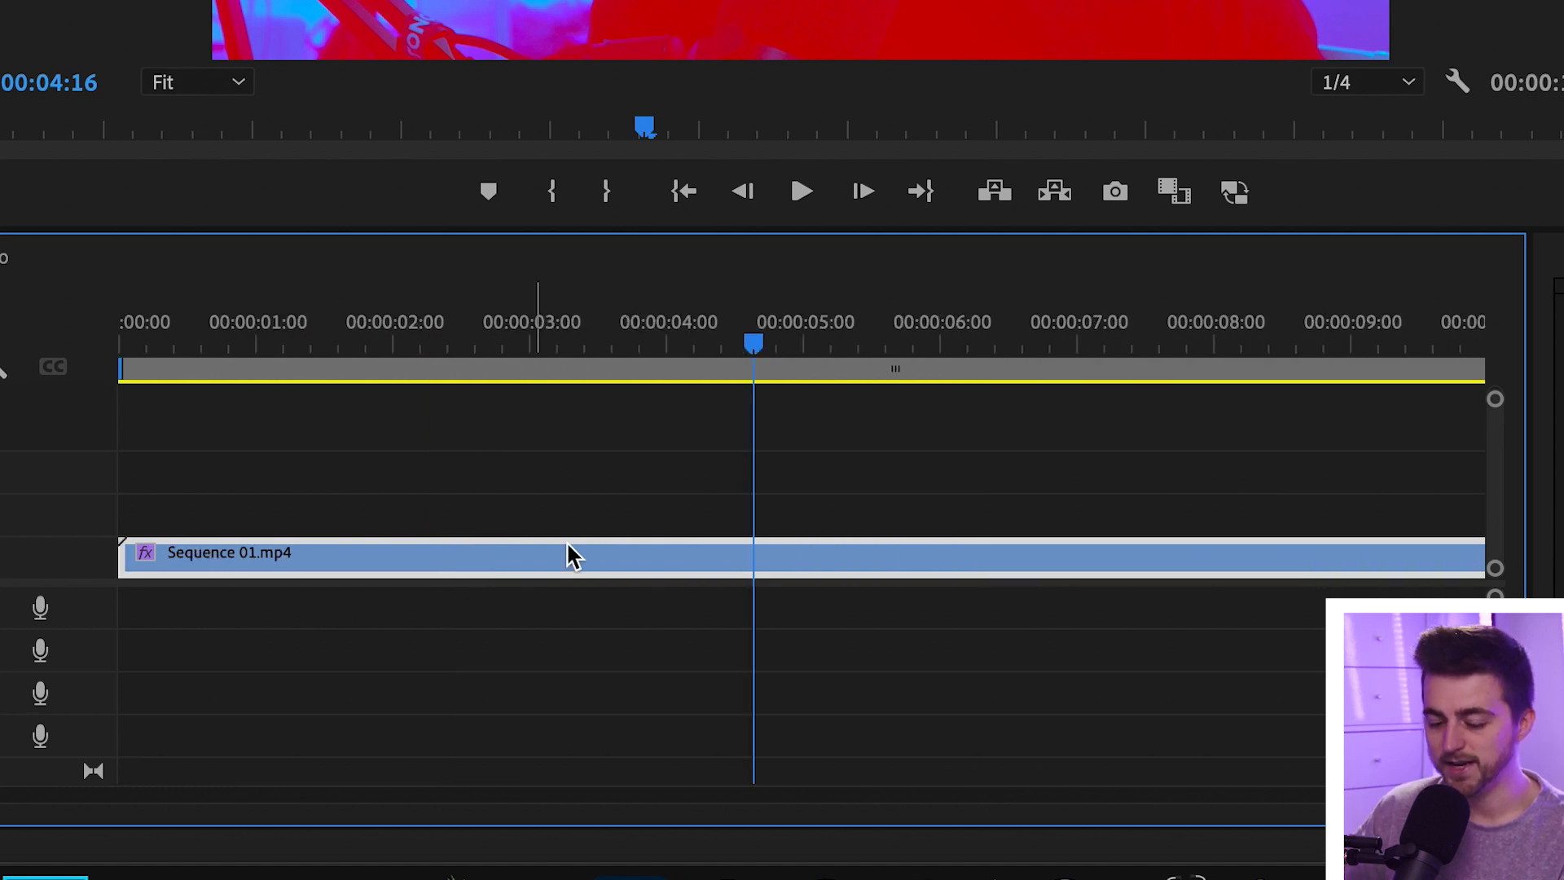
pyautogui.press('c')
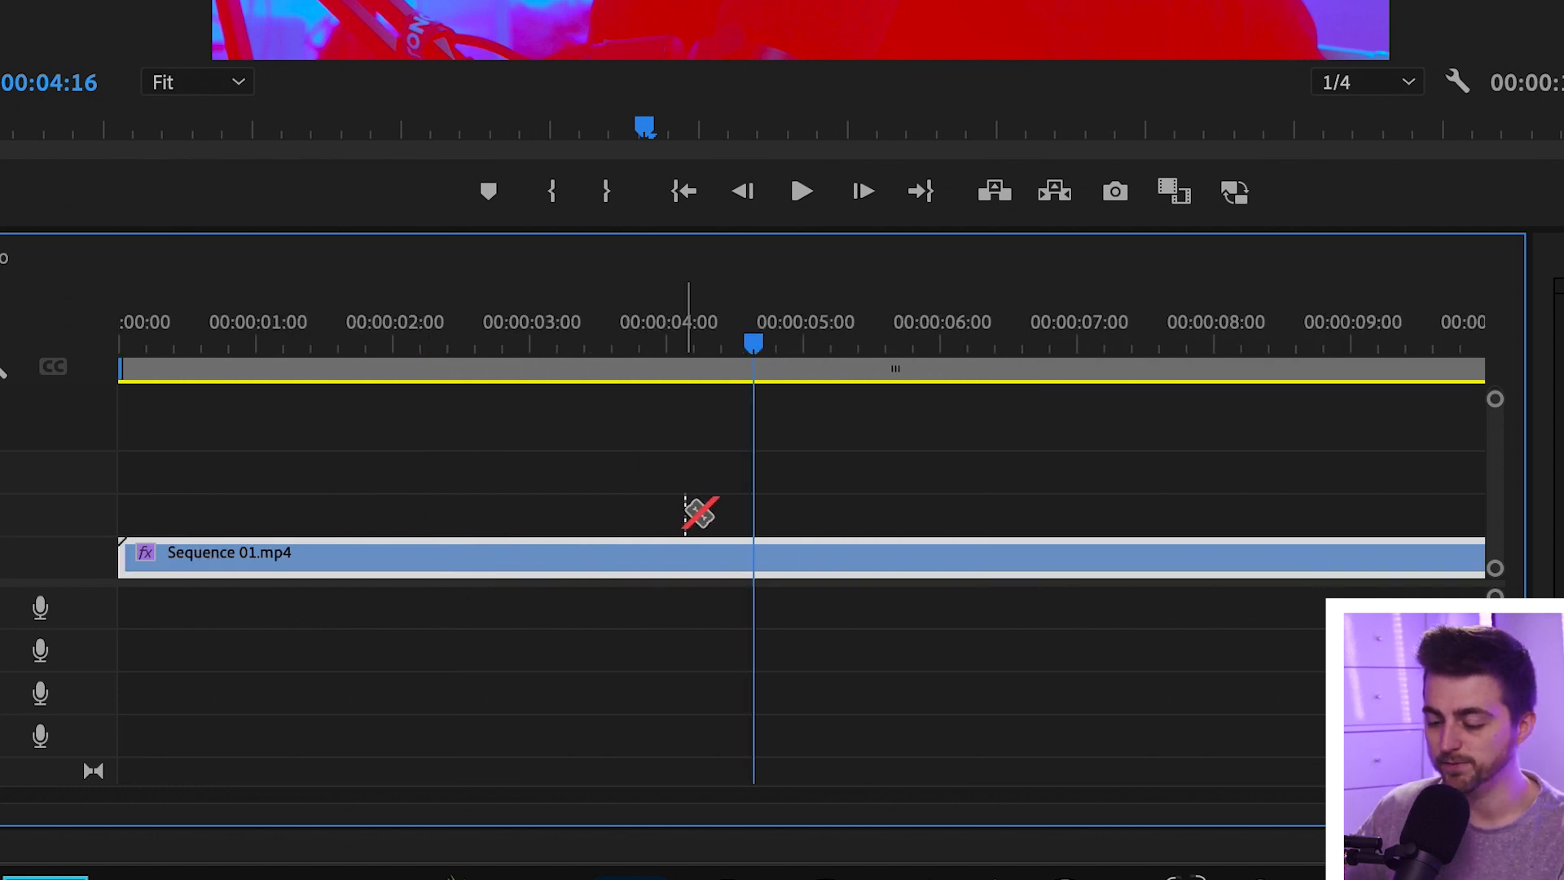
pyautogui.click(750, 560)
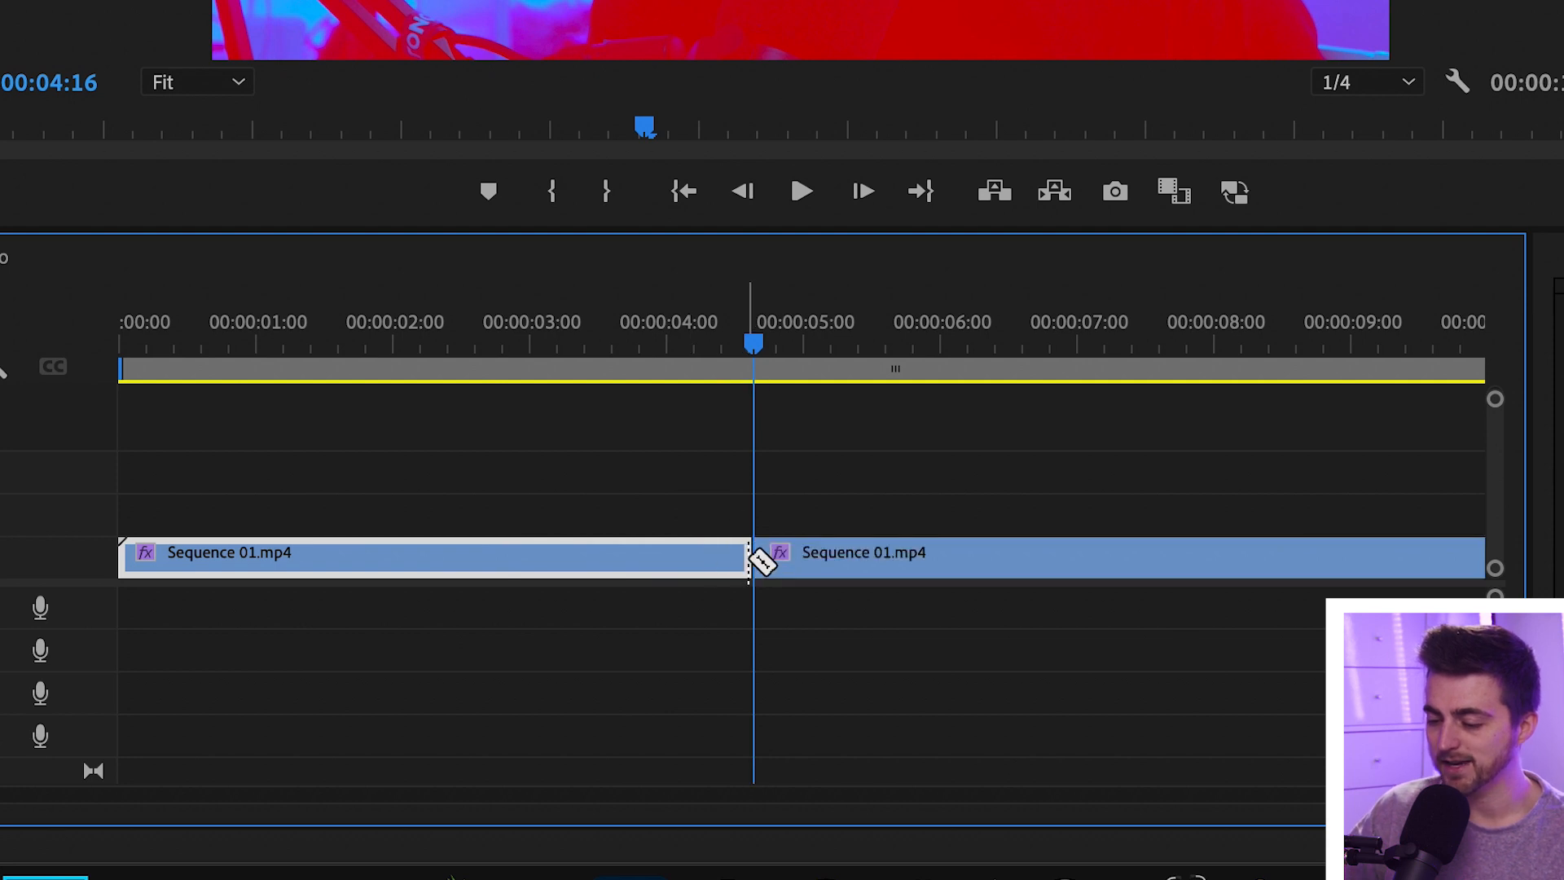
# Step: Cut the clip at every single frame from 00:00:04:17 through 00:00:04:24, making a run of one-frame pieces
pyautogui.press('=')
pyautogui.press('Right')
pyautogui.press('=')
pyautogui.press('=')
pyautogui.hscroll(2, 830, 569)
pyautogui.click(646, 554)
pyautogui.press('Right')
pyautogui.click(693, 559)
pyautogui.press('Right')
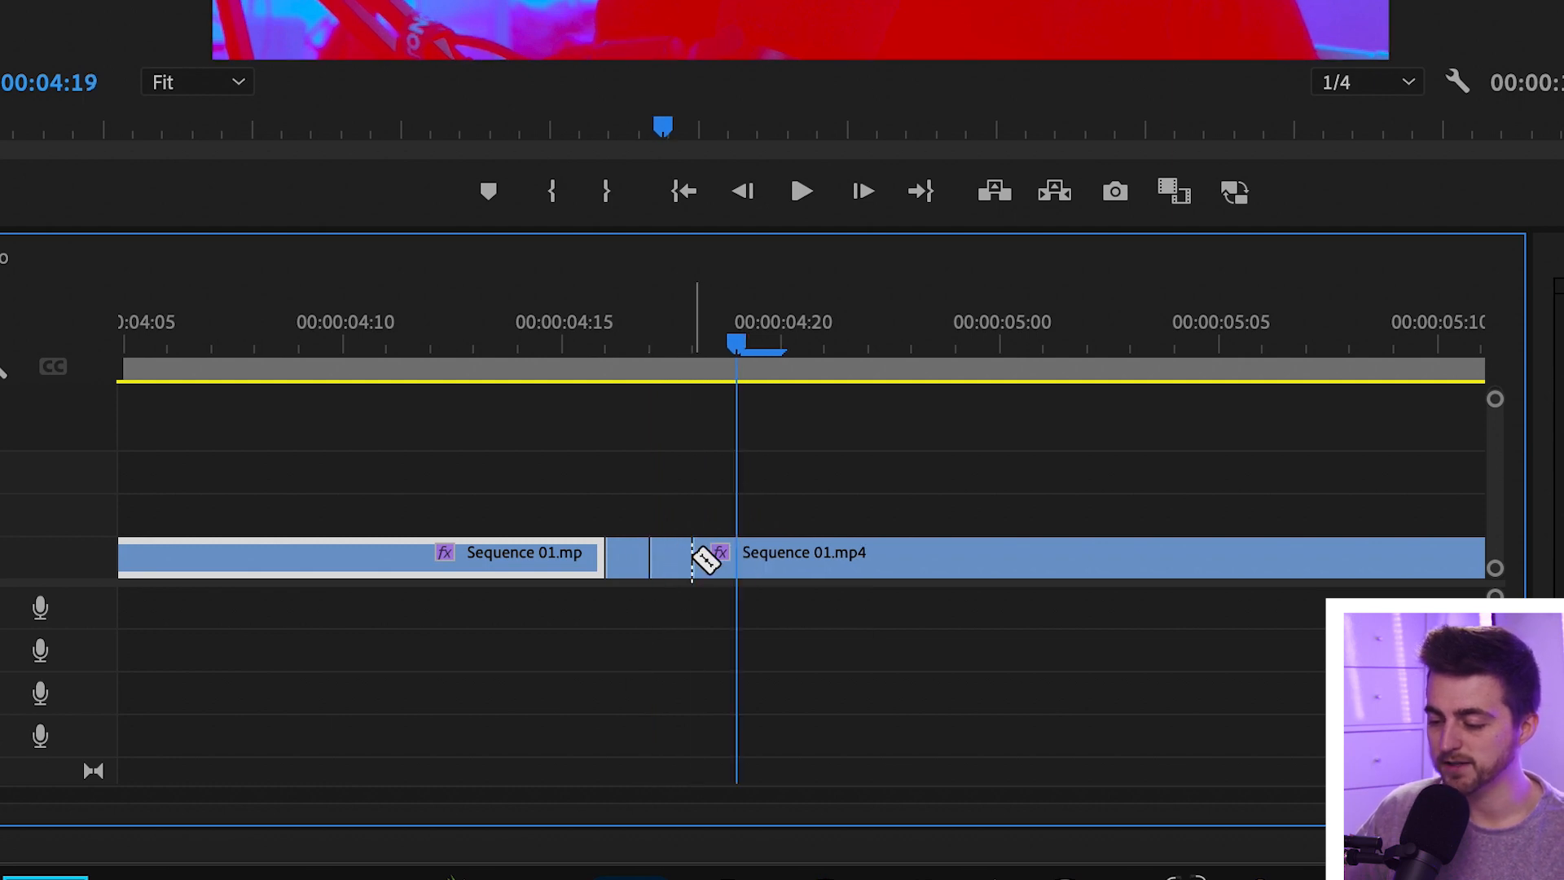
pyautogui.click(739, 560)
pyautogui.press('Right')
pyautogui.click(784, 558)
pyautogui.press('Right')
pyautogui.click(828, 557)
pyautogui.press('Right')
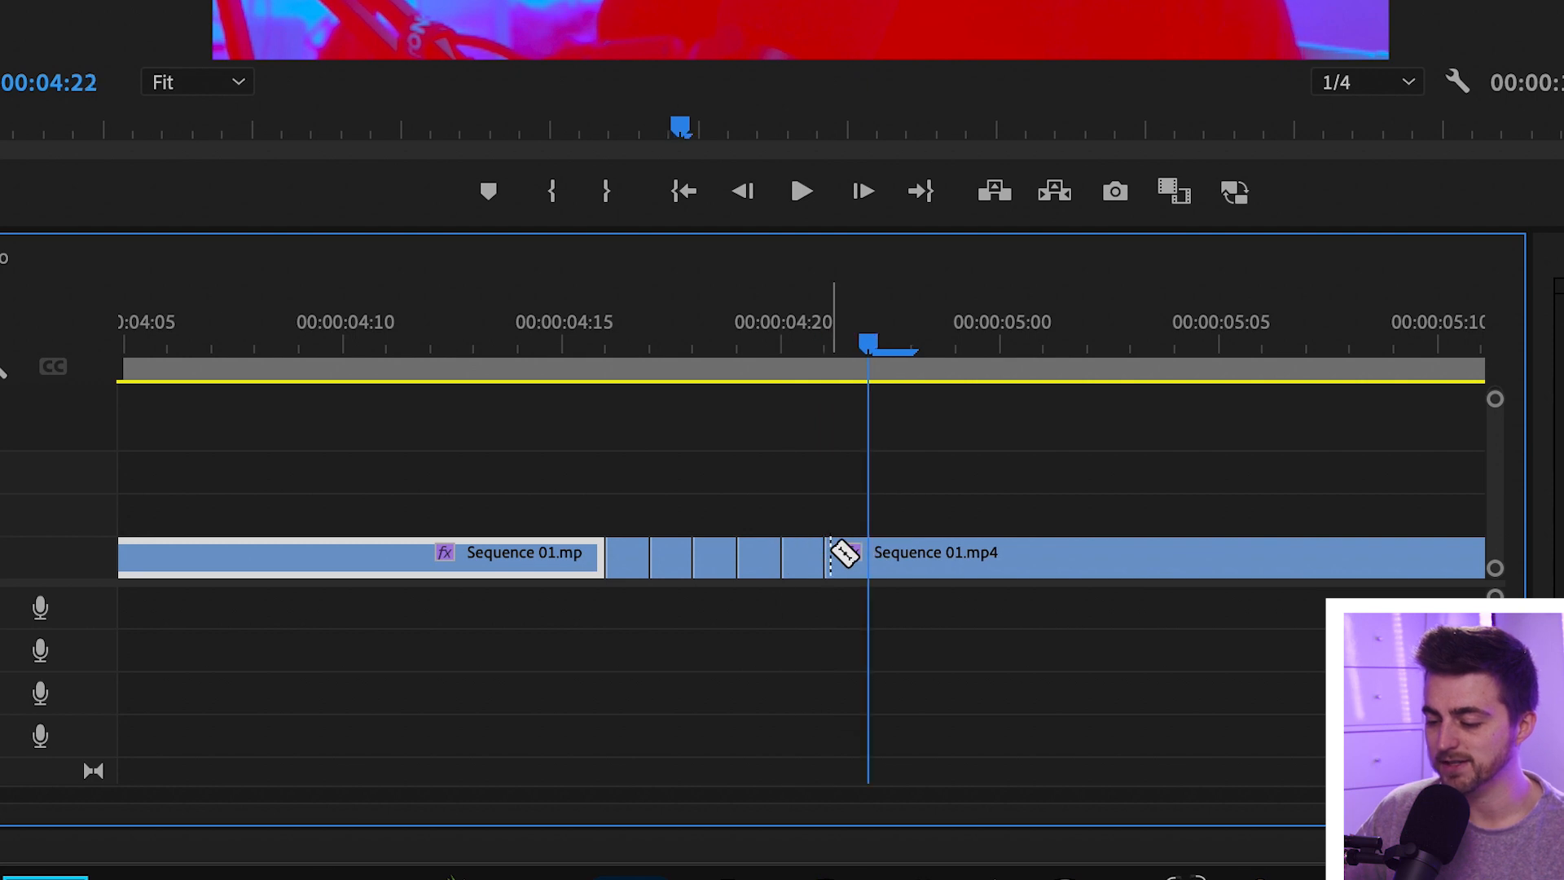
pyautogui.click(869, 557)
pyautogui.press('Right')
pyautogui.click(906, 557)
pyautogui.press('Right')
pyautogui.click(949, 553)
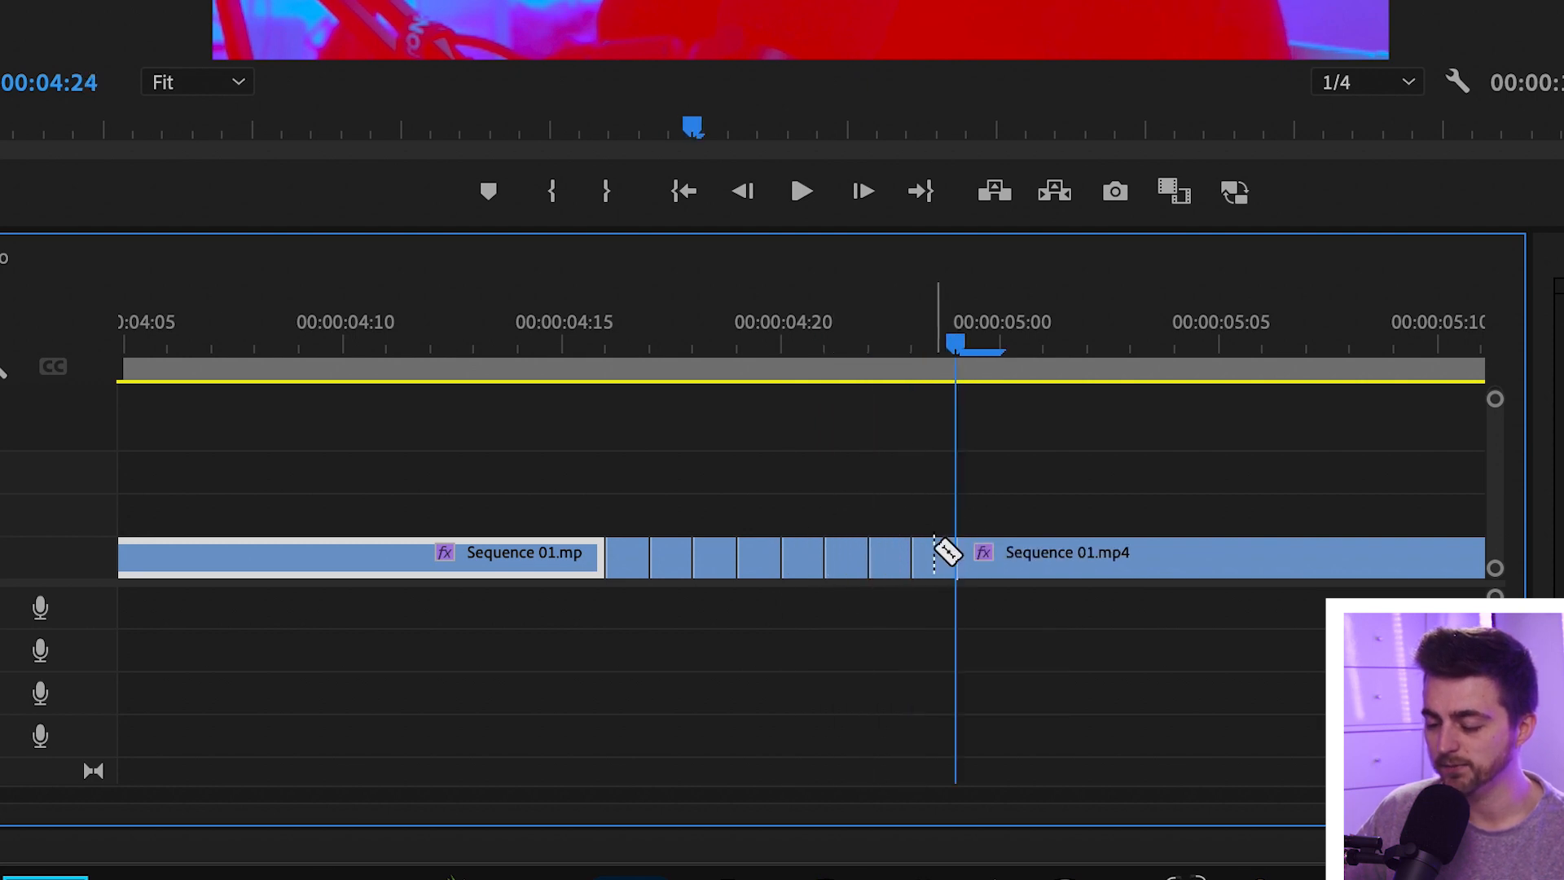
pyautogui.press('Right')
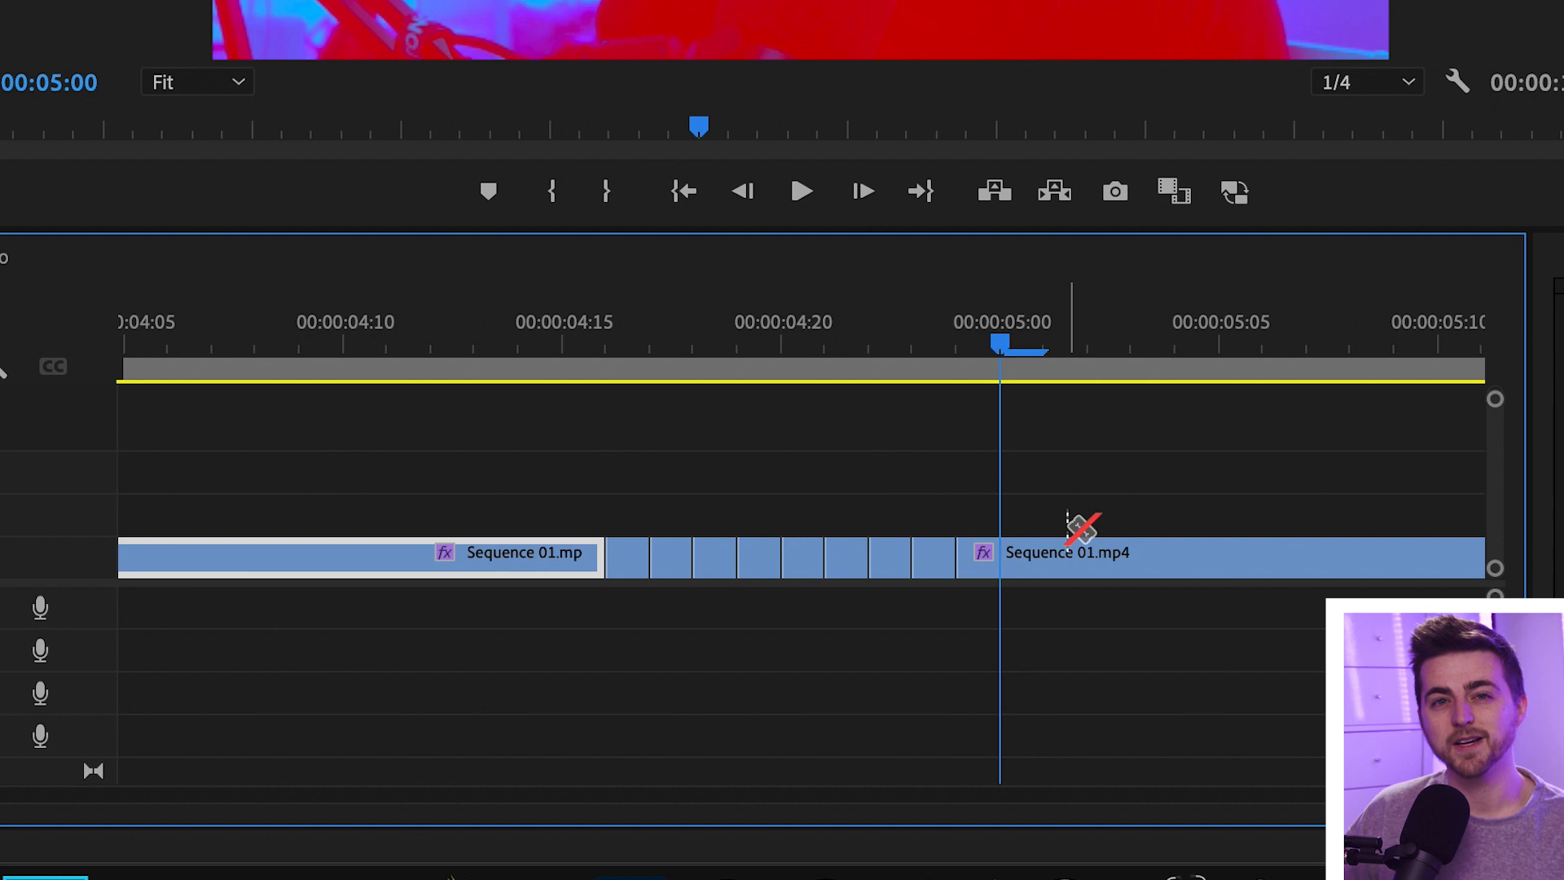
# Step: Cut the rest of the clip at every second frame, from 00:00:05:01 through 00:00:05:09
pyautogui.press('Right')
pyautogui.click(1036, 564)
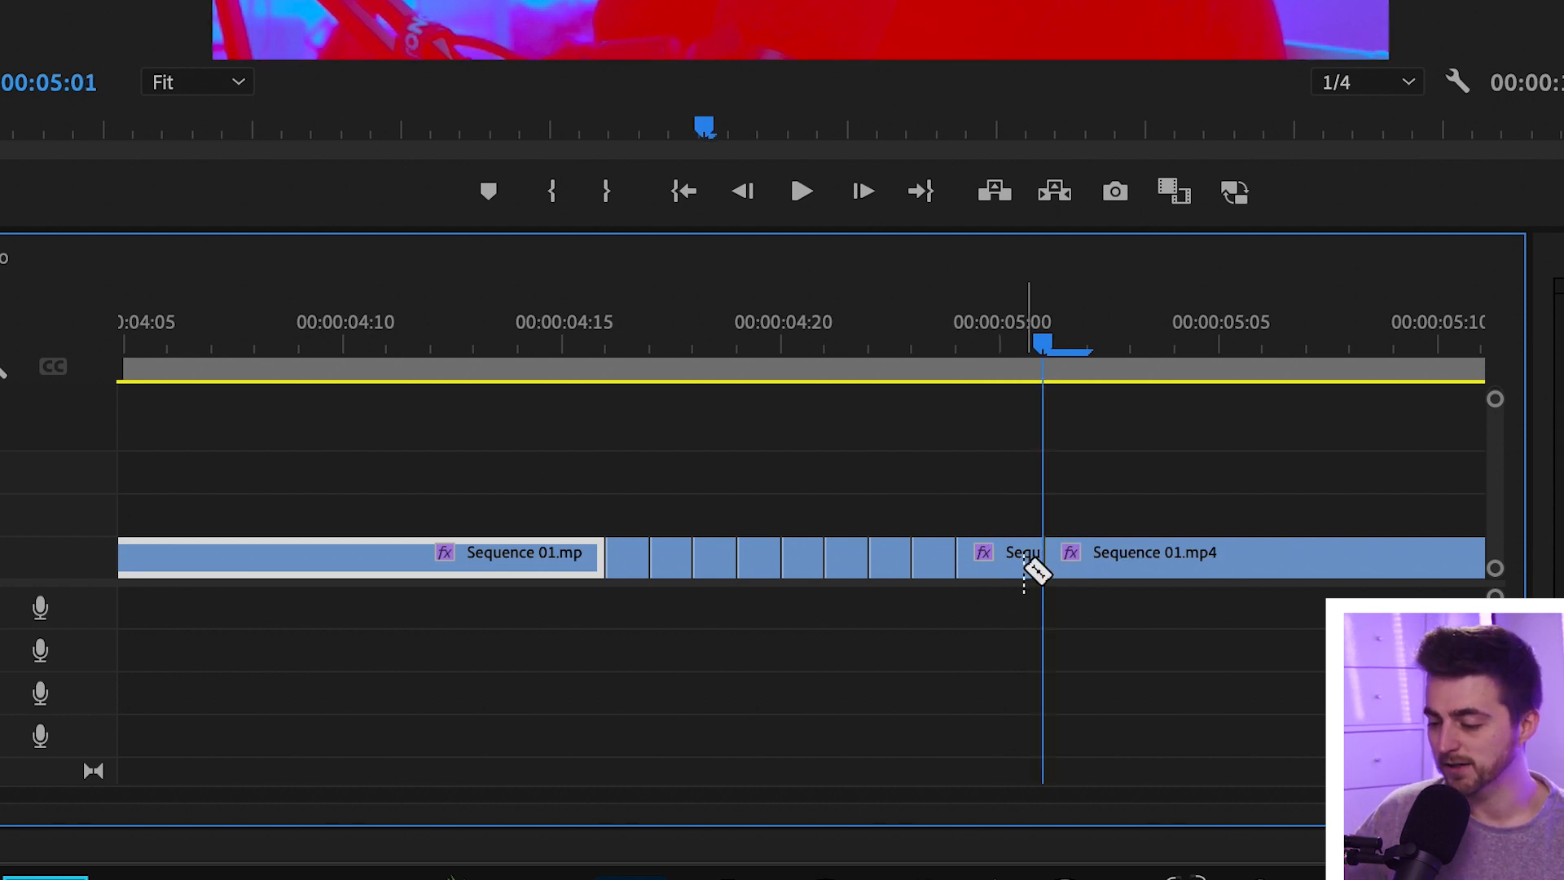
pyautogui.press('Right')
pyautogui.press('Right')
pyautogui.hscroll(-3, 1001, 604)
pyautogui.hscroll(4, 1002, 604)
pyautogui.click(1083, 560)
pyautogui.press('Right')
pyautogui.press('Right')
pyautogui.click(1173, 560)
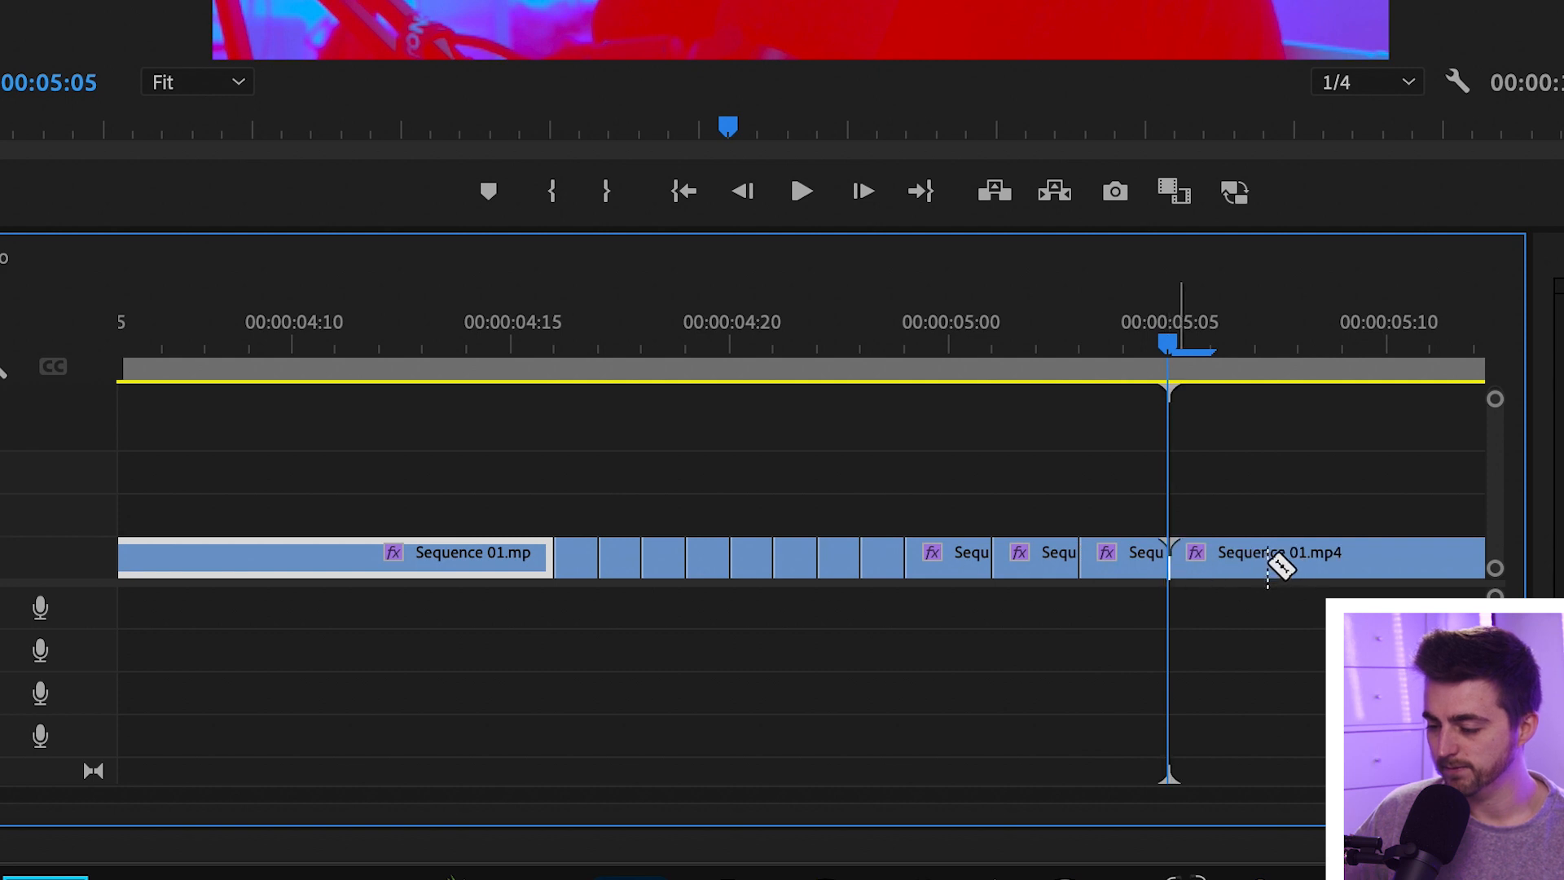
pyautogui.press('Right')
pyautogui.press('Right')
pyautogui.click(1284, 562)
pyautogui.press('Right')
pyautogui.press('Right')
pyautogui.click(1340, 562)
# Step: Switch back to the Selection tool and play back the section with the new cuts
pyautogui.press('v')
pyautogui.moveTo(1303, 369); pyautogui.dragTo(291, 381)
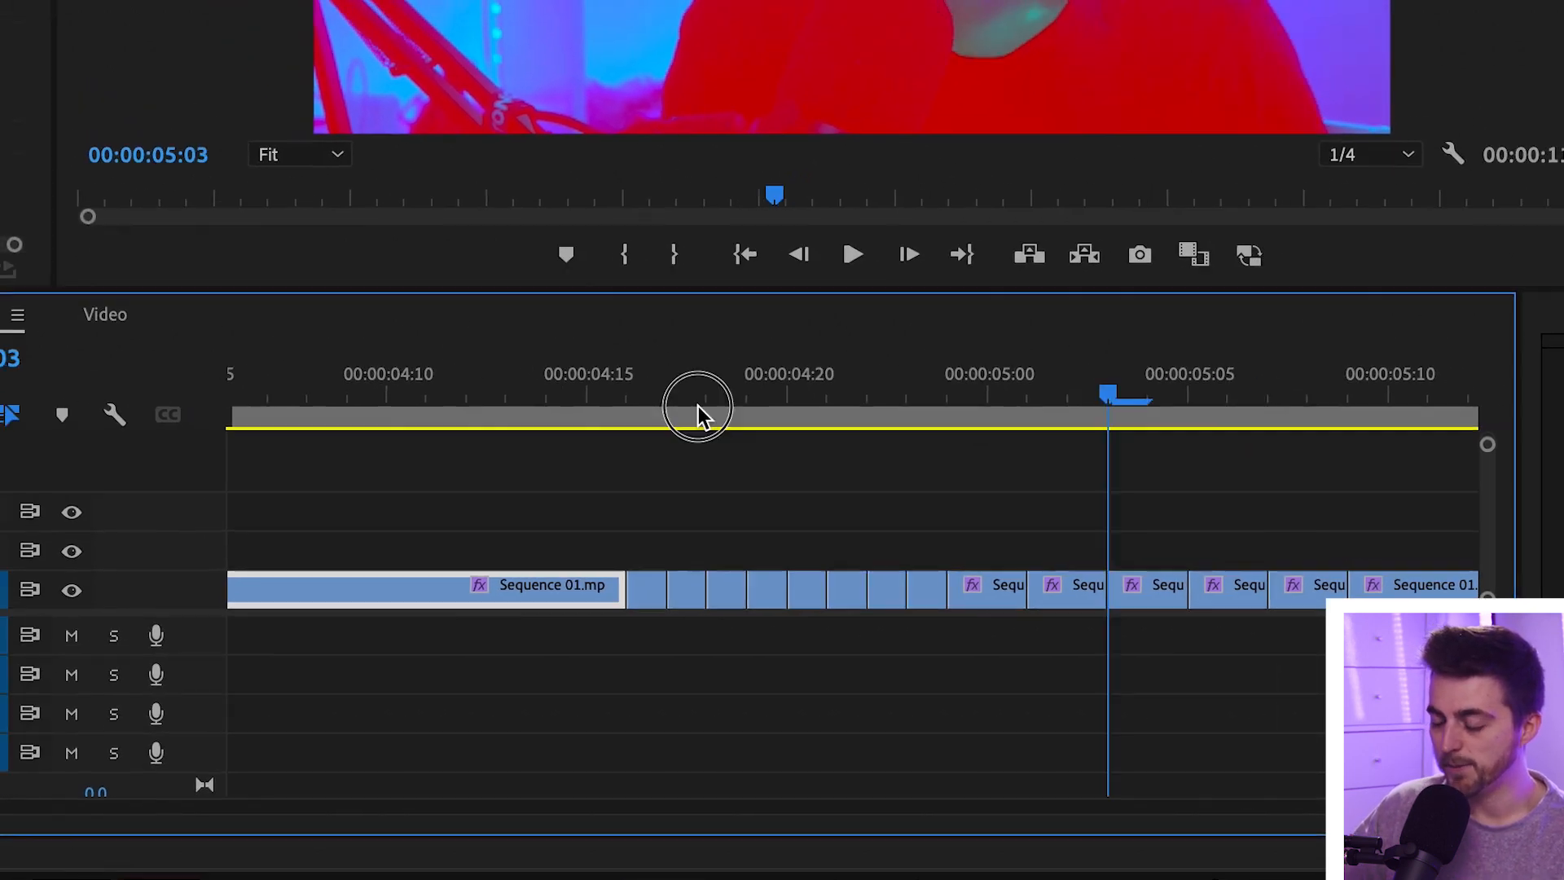
pyautogui.press('-')
pyautogui.press('space')
pyautogui.press('space')
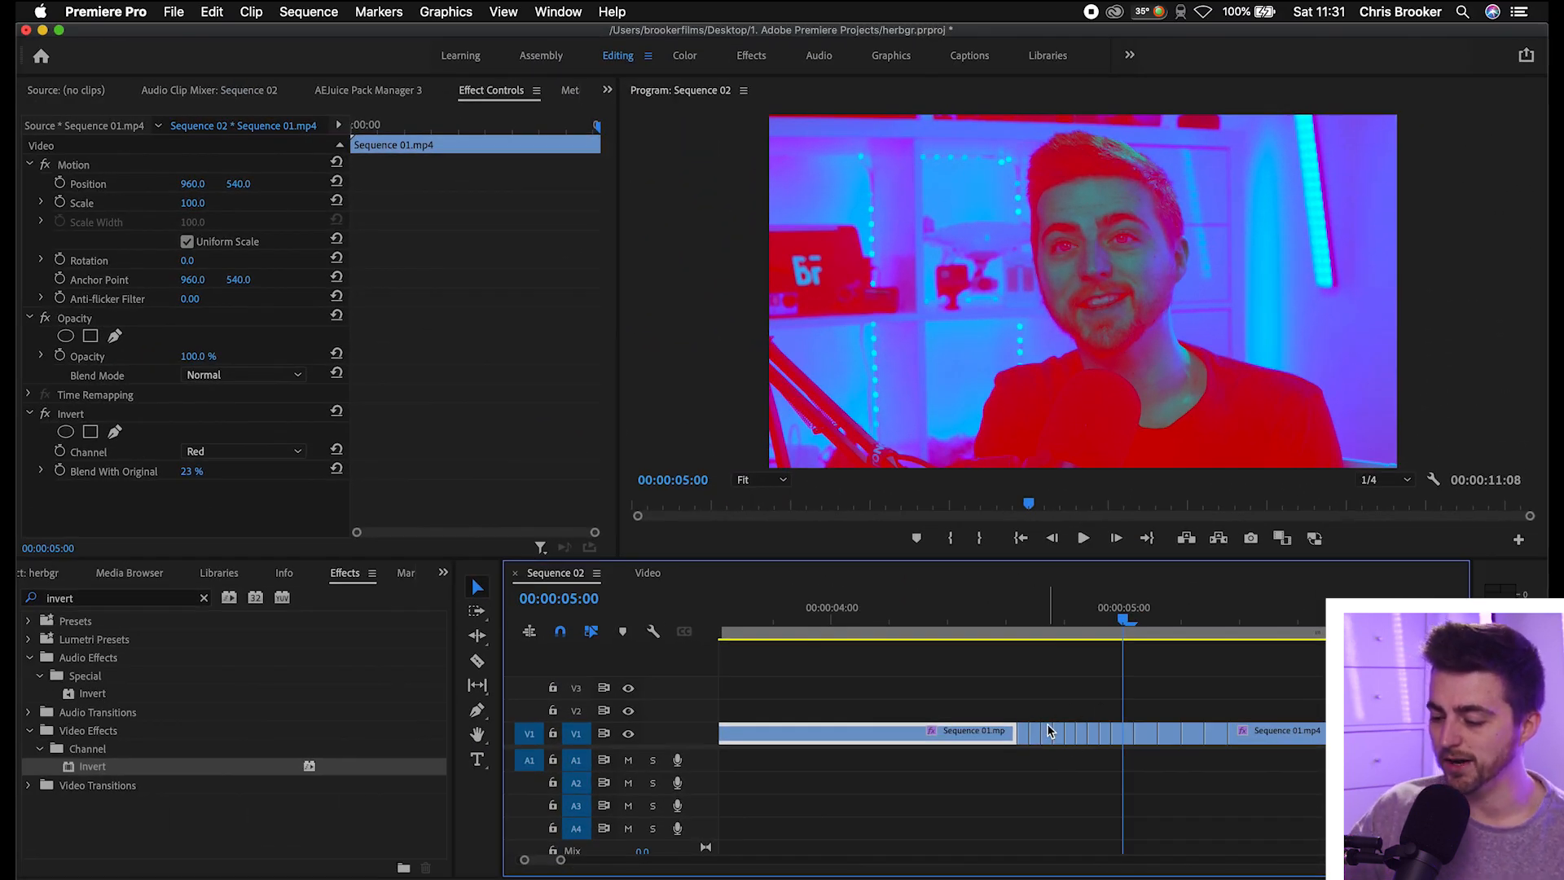
pyautogui.press('Delete')
pyautogui.press('=')
pyautogui.press('super+z')
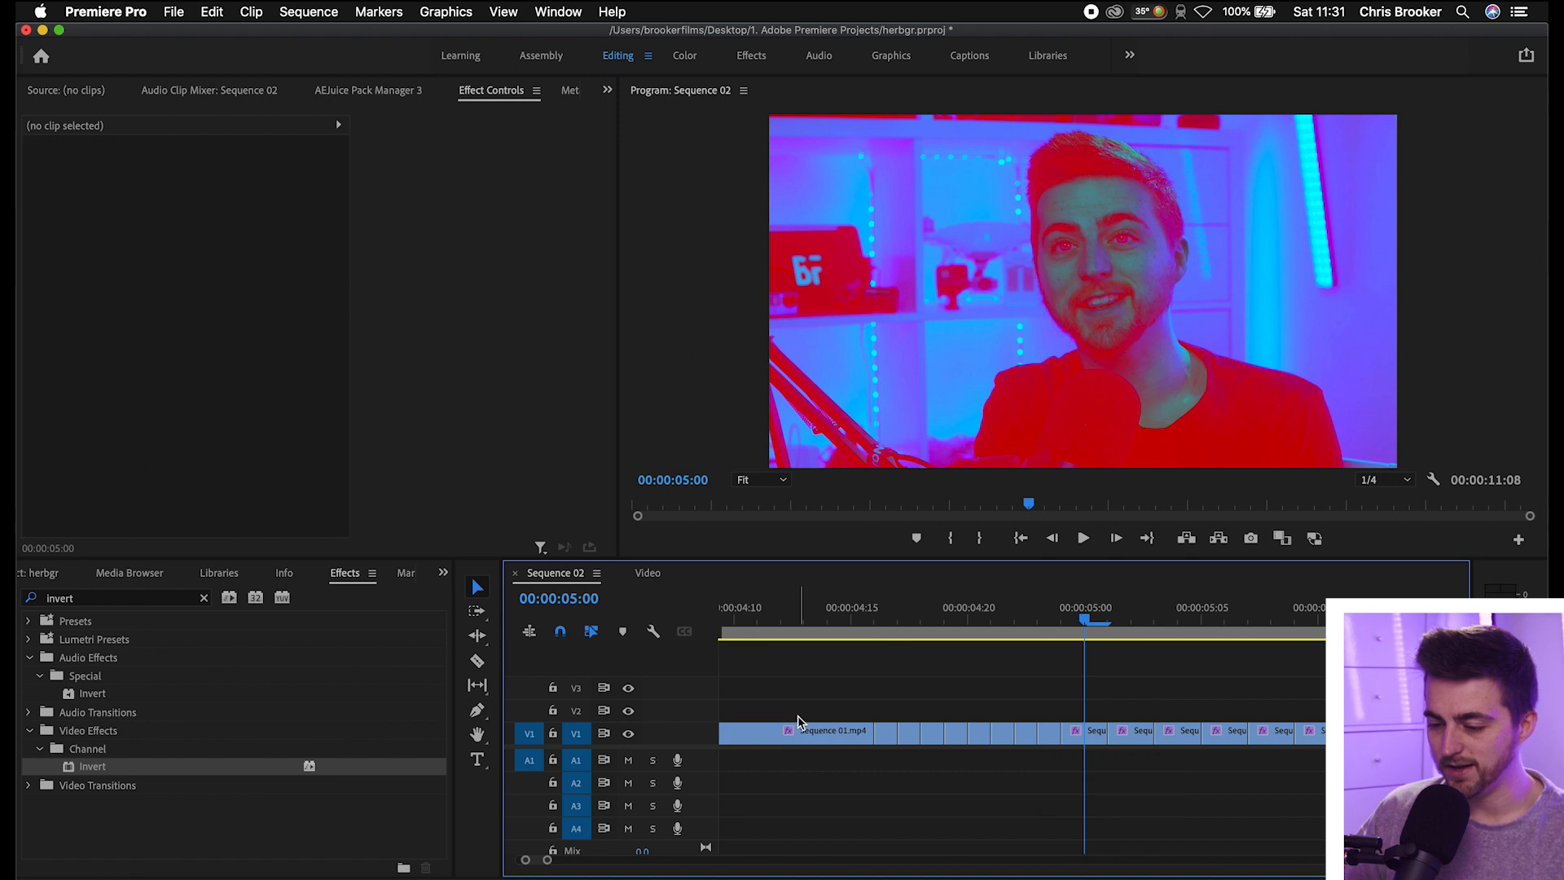
pyautogui.click(791, 736)
pyautogui.click(815, 610)
pyautogui.press('-')
pyautogui.press('-')
pyautogui.press('=')
pyautogui.press('=')
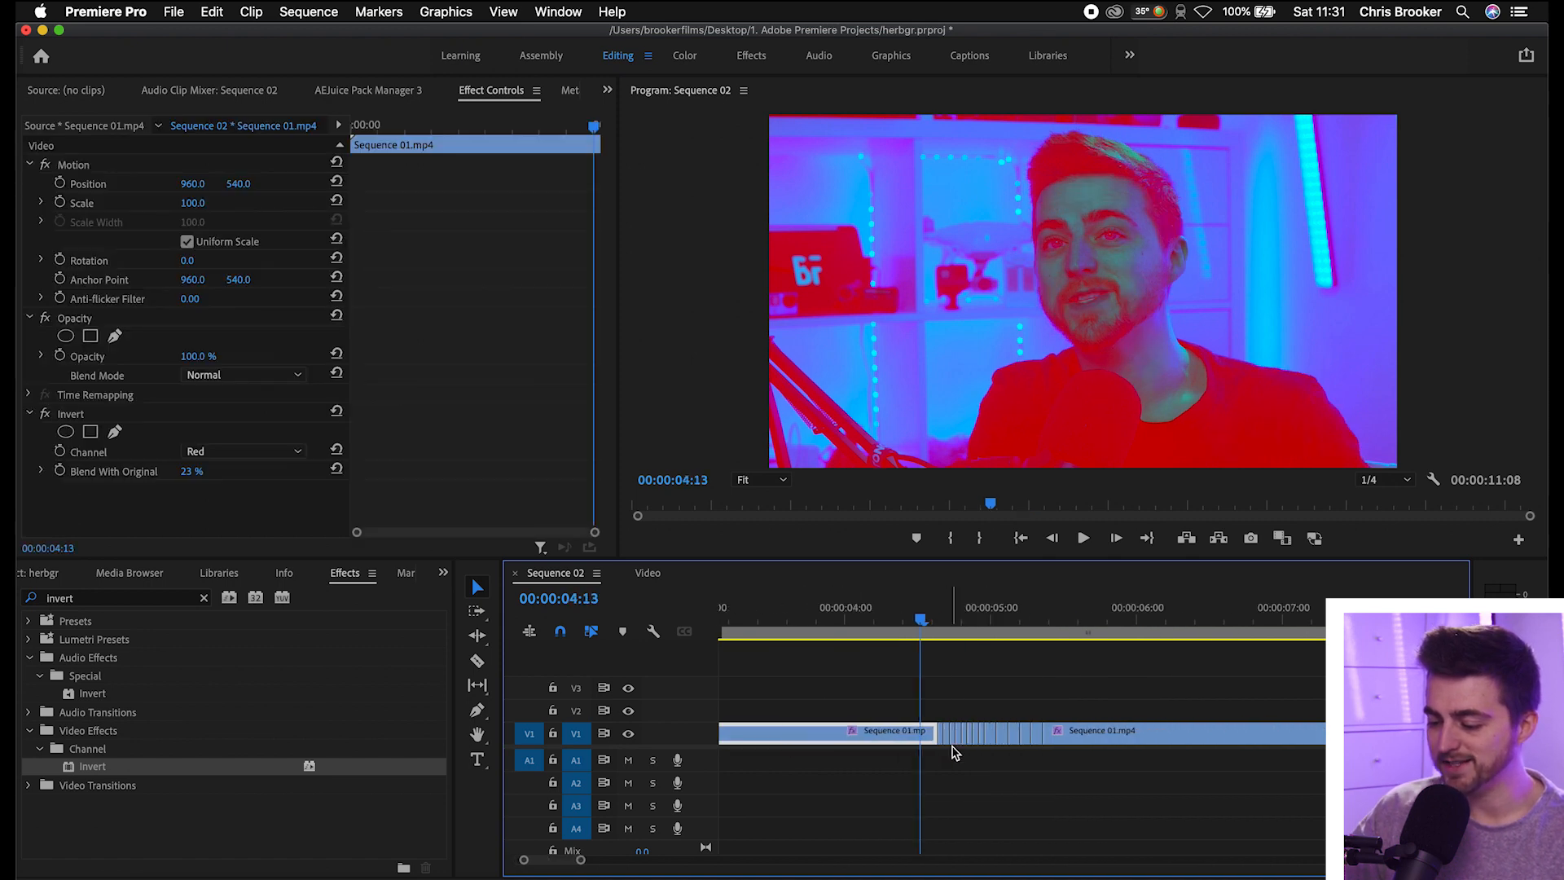
pyautogui.hscroll(5, 955, 751)
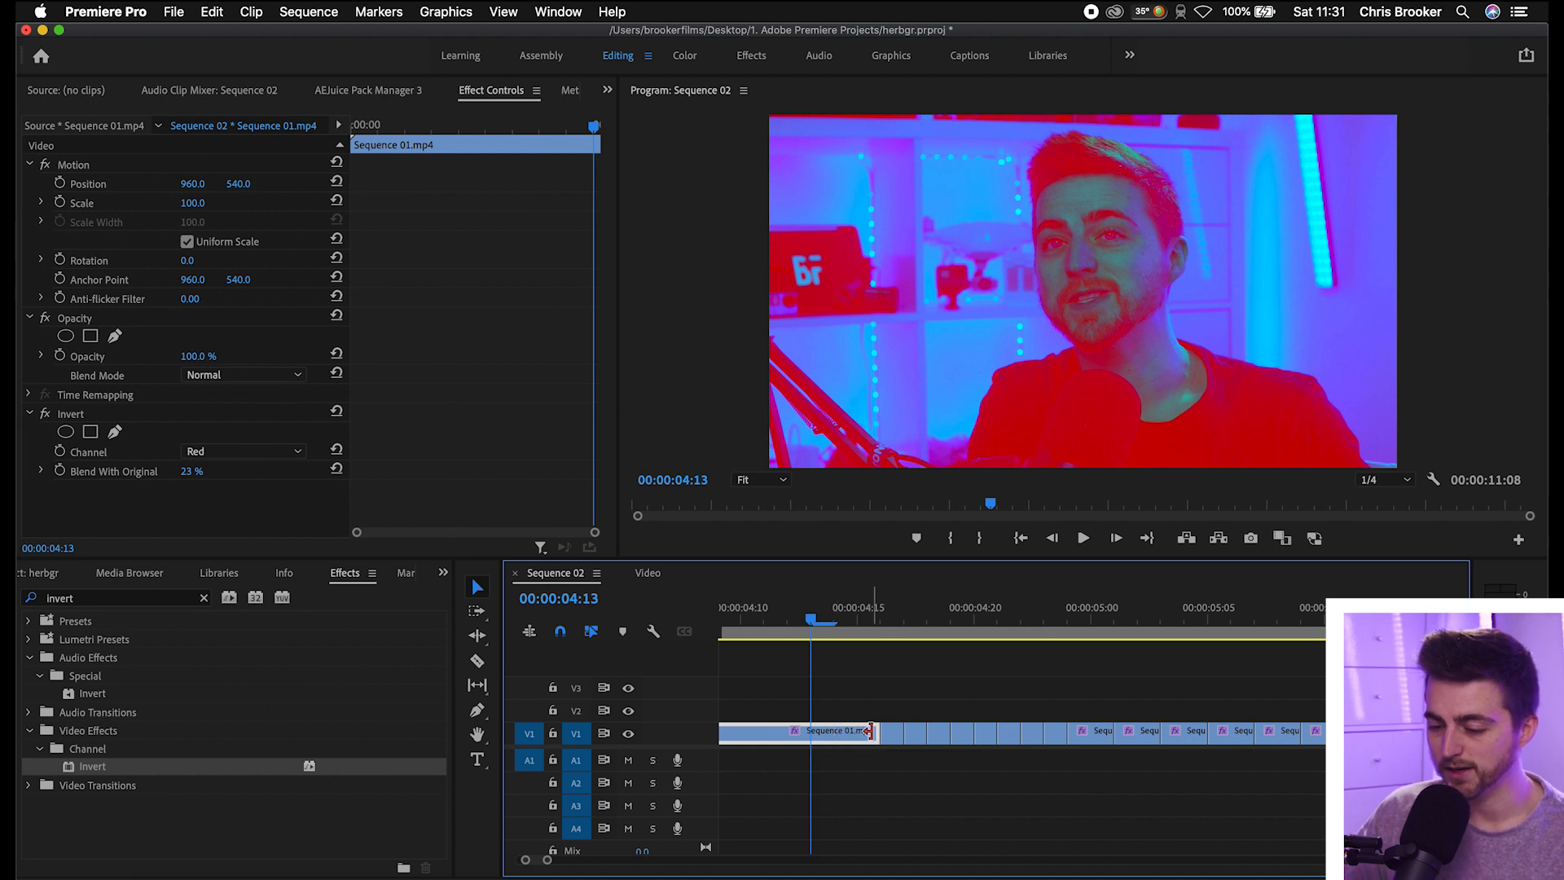
pyautogui.keyDown('shift'); pyautogui.click(914, 733); pyautogui.keyUp('shift')
pyautogui.click(957, 734)
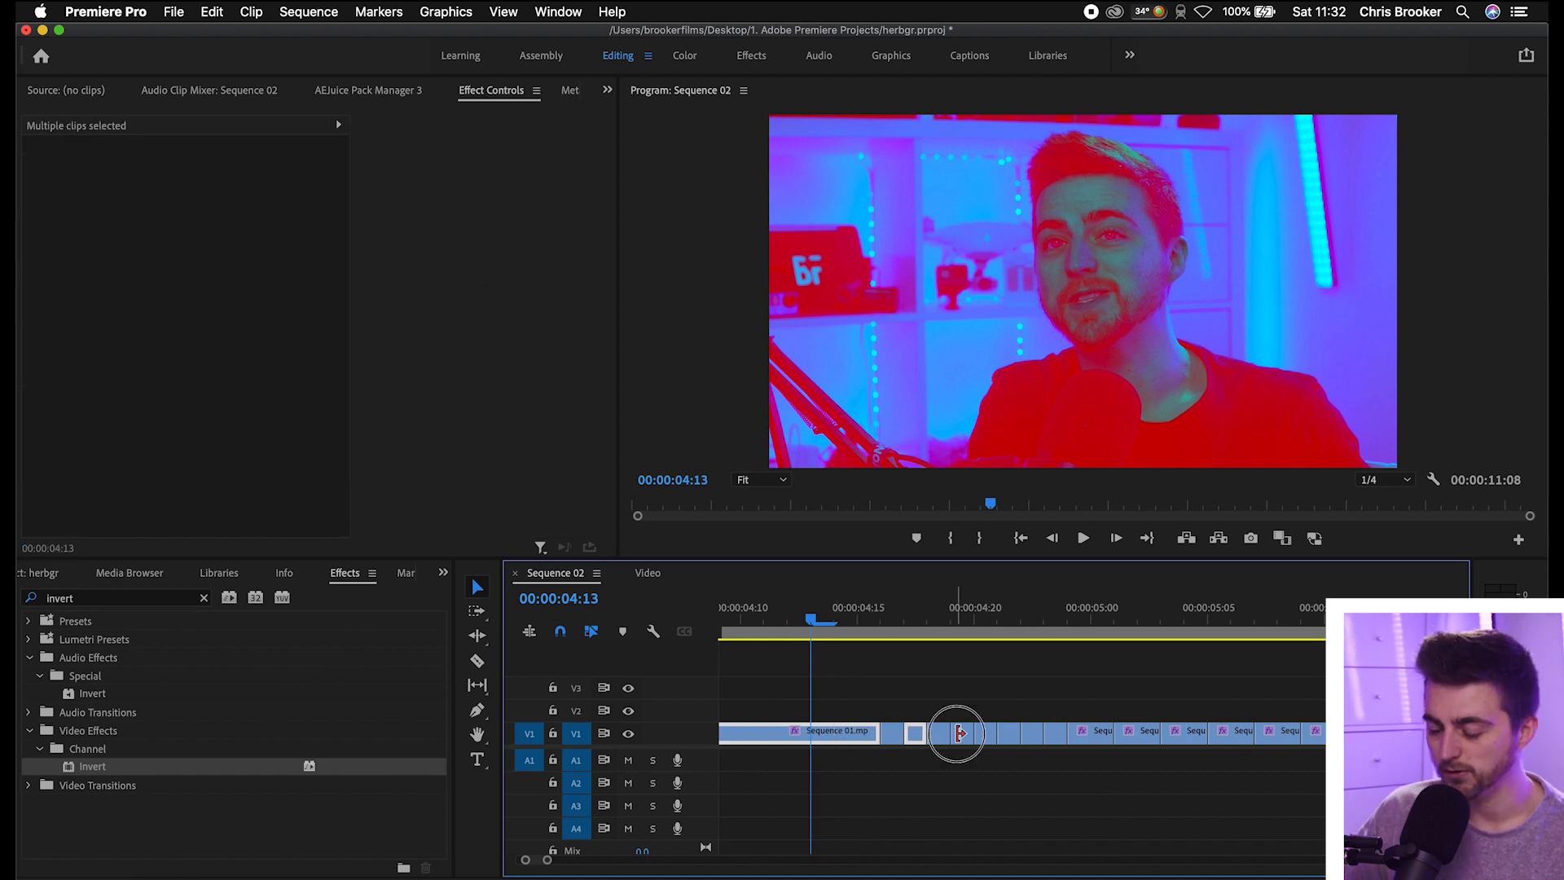
# Step: Remove only the Invert effect from the long opening piece and alternate pieces after it, including the long final one, keeping Motion, Opacity and Time Remapping
pyautogui.click(812, 746)
pyautogui.press('=')
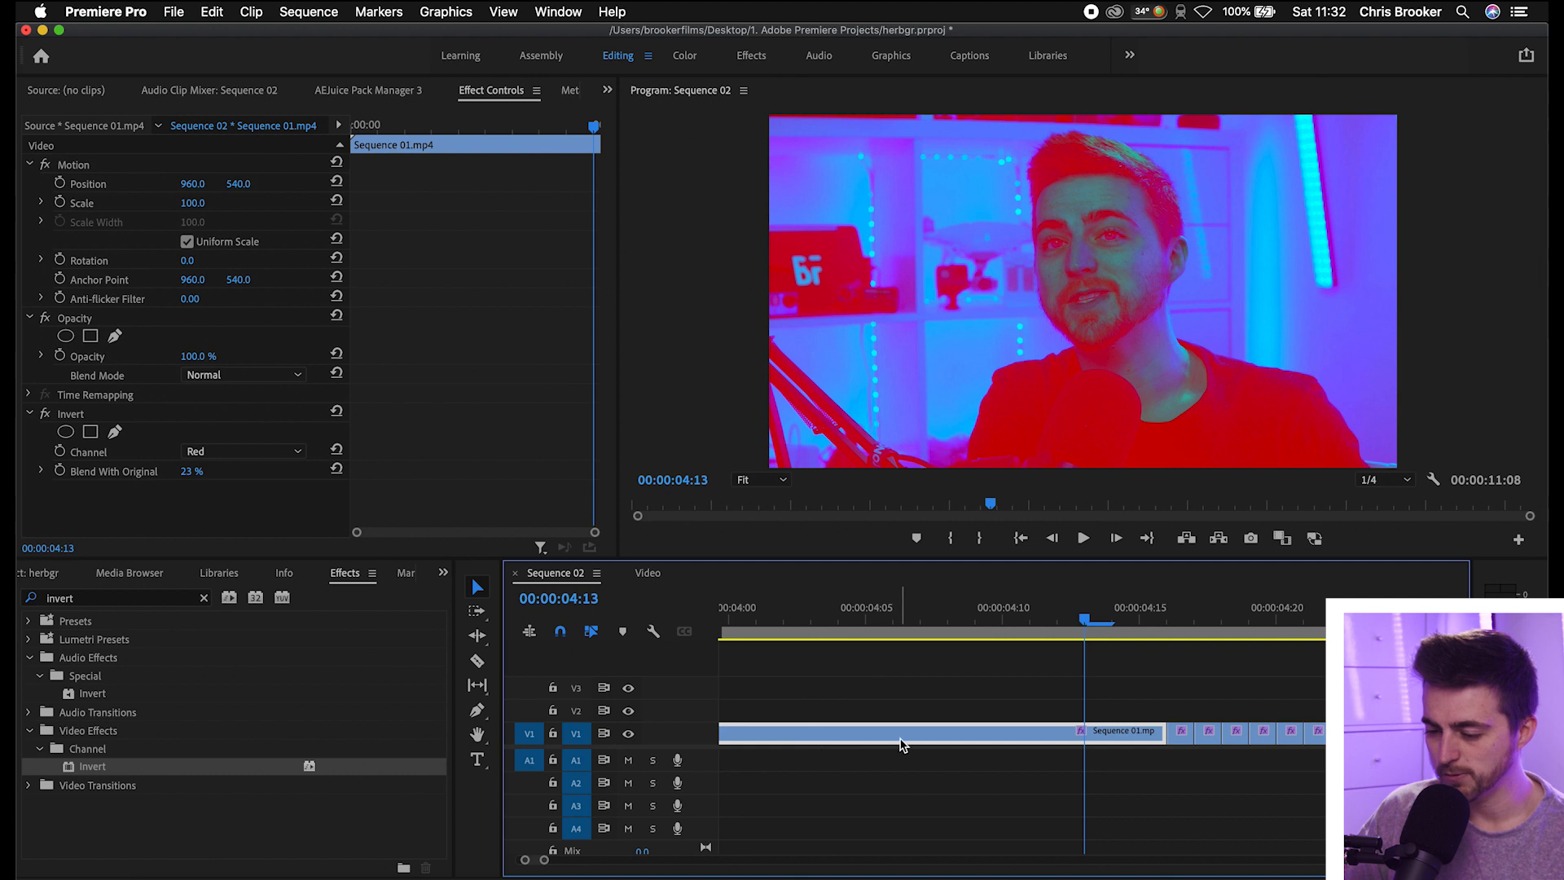
pyautogui.hscroll(4, 901, 745)
pyautogui.keyDown('shift'); pyautogui.click(989, 730); pyautogui.keyUp('shift')
pyautogui.keyDown('shift'); pyautogui.click(1044, 731); pyautogui.keyUp('shift')
pyautogui.keyDown('shift'); pyautogui.click(1107, 735); pyautogui.keyUp('shift')
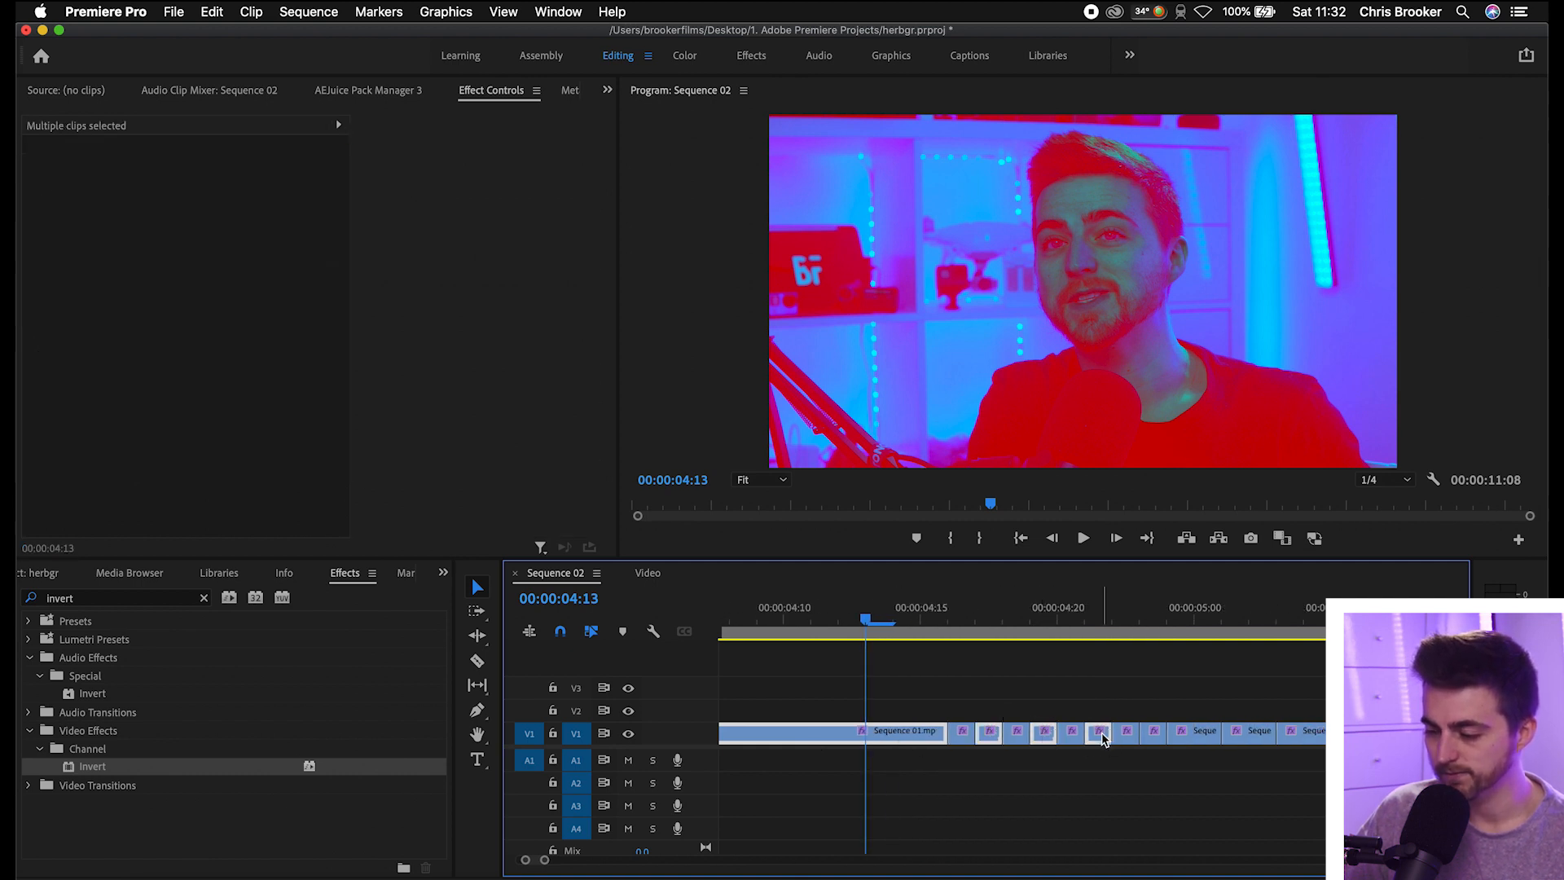
pyautogui.keyDown('shift'); pyautogui.click(1154, 735); pyautogui.keyUp('shift')
pyautogui.keyDown('shift'); pyautogui.click(1255, 736); pyautogui.keyUp('shift')
pyautogui.hscroll(1, 1268, 737)
pyautogui.keyDown('shift'); pyautogui.click(1290, 736); pyautogui.keyUp('shift')
pyautogui.hscroll(3, 1290, 736)
pyautogui.keyDown('shift'); pyautogui.click(1303, 735); pyautogui.keyUp('shift')
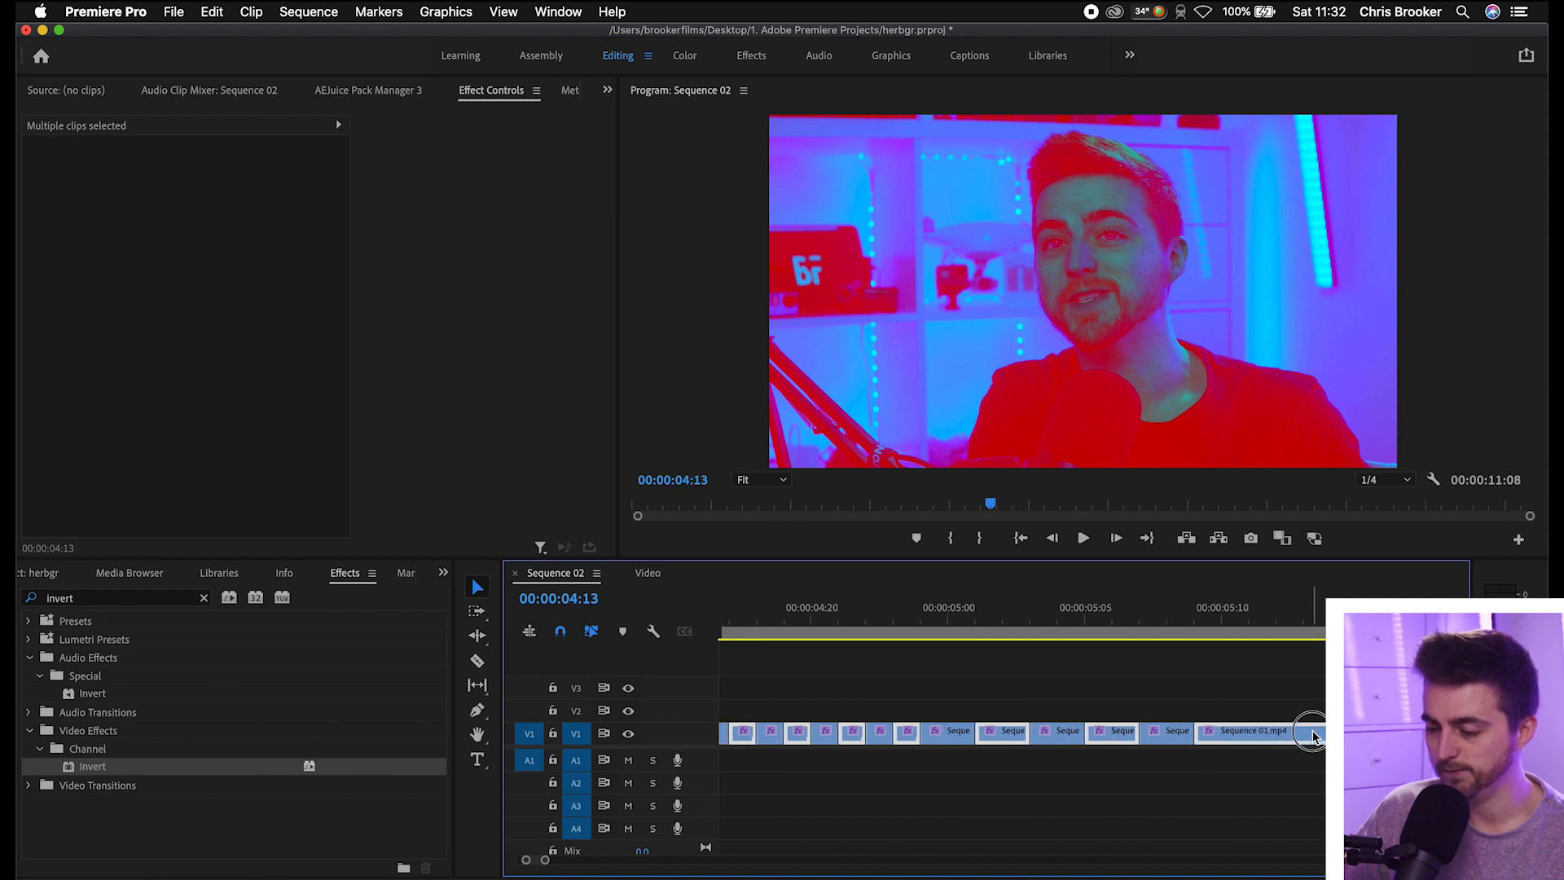
pyautogui.rightClick(1238, 731)
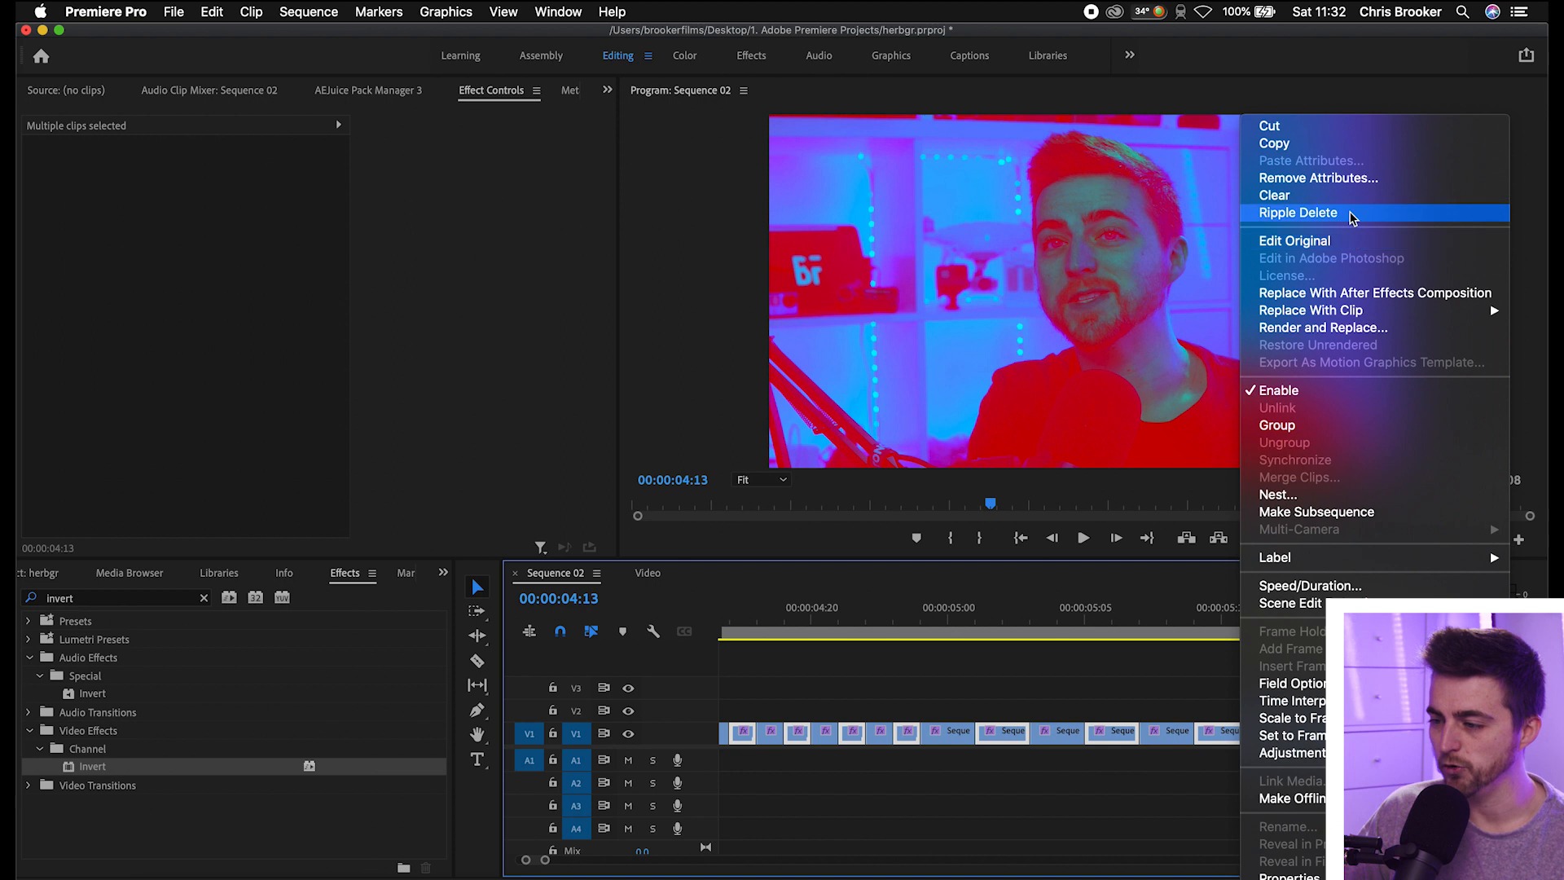
pyautogui.click(1344, 178)
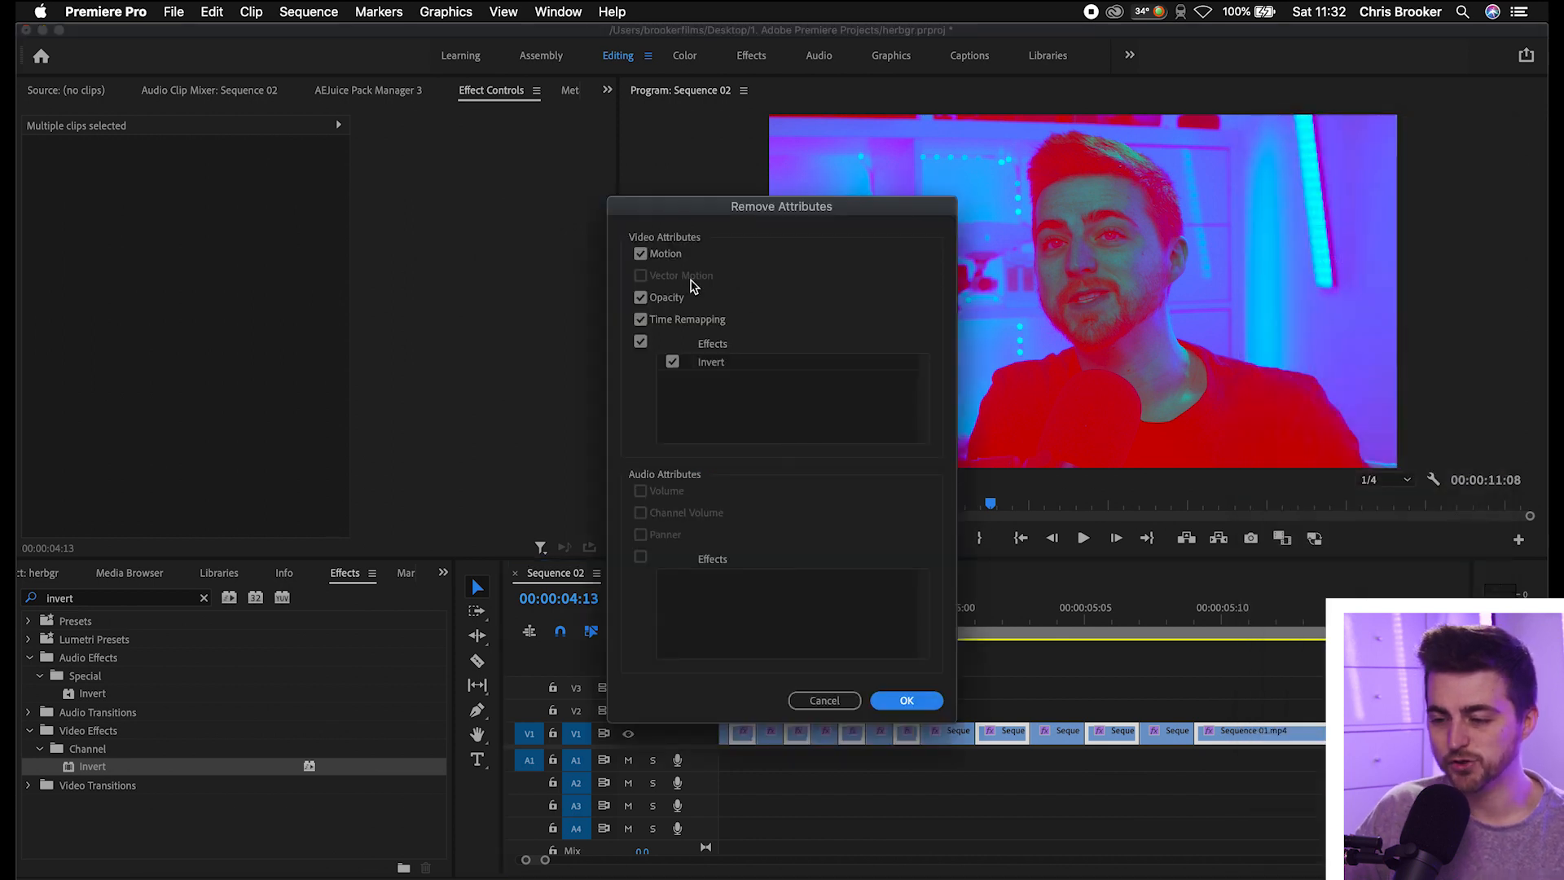
pyautogui.click(641, 255)
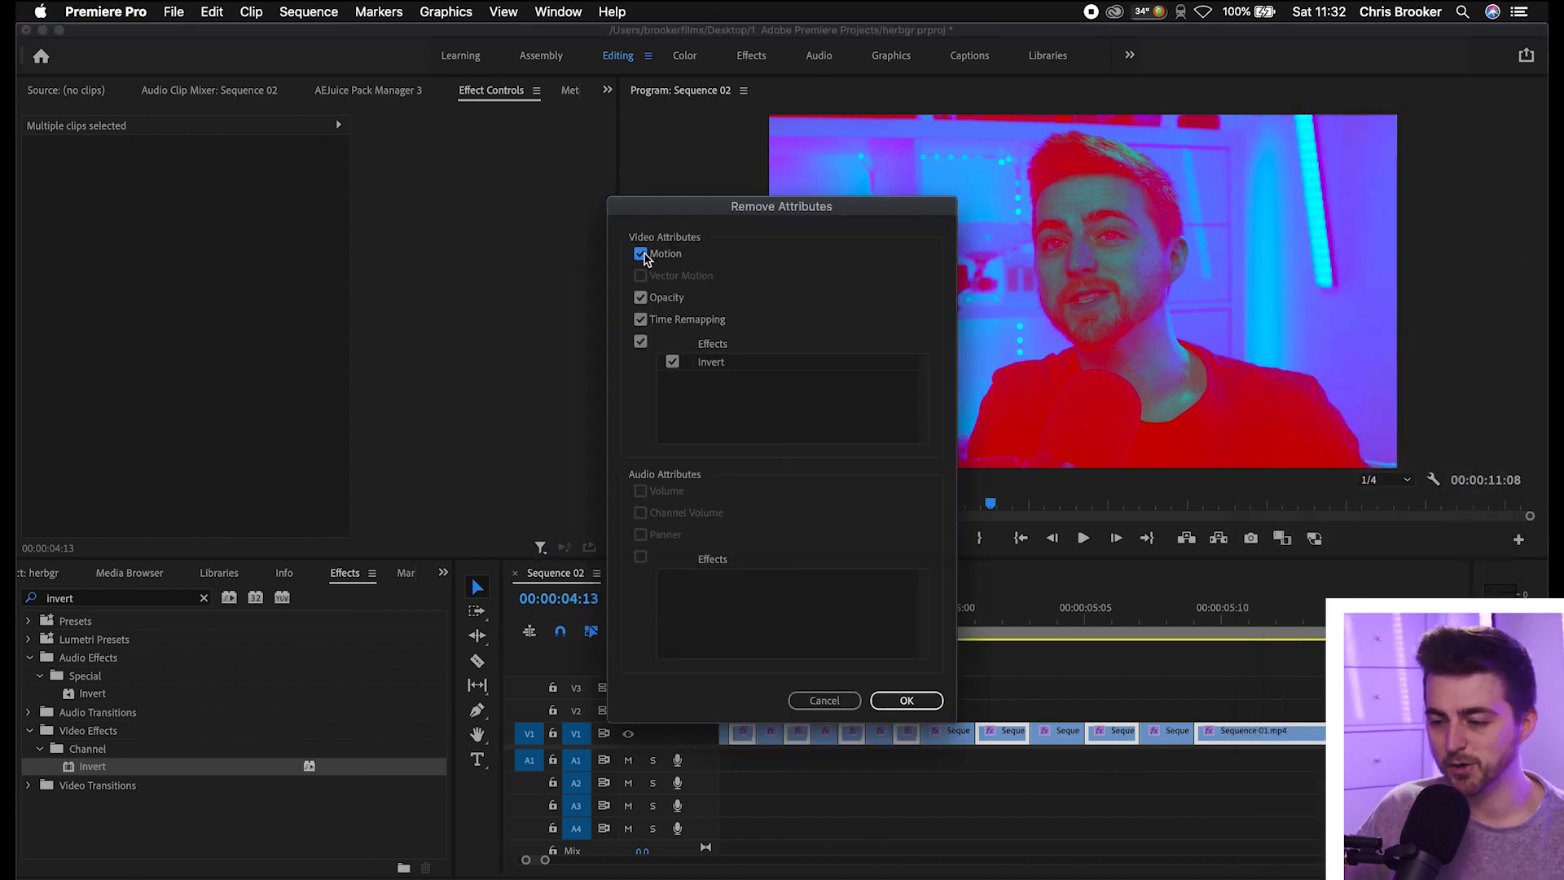
pyautogui.click(640, 298)
pyautogui.click(640, 320)
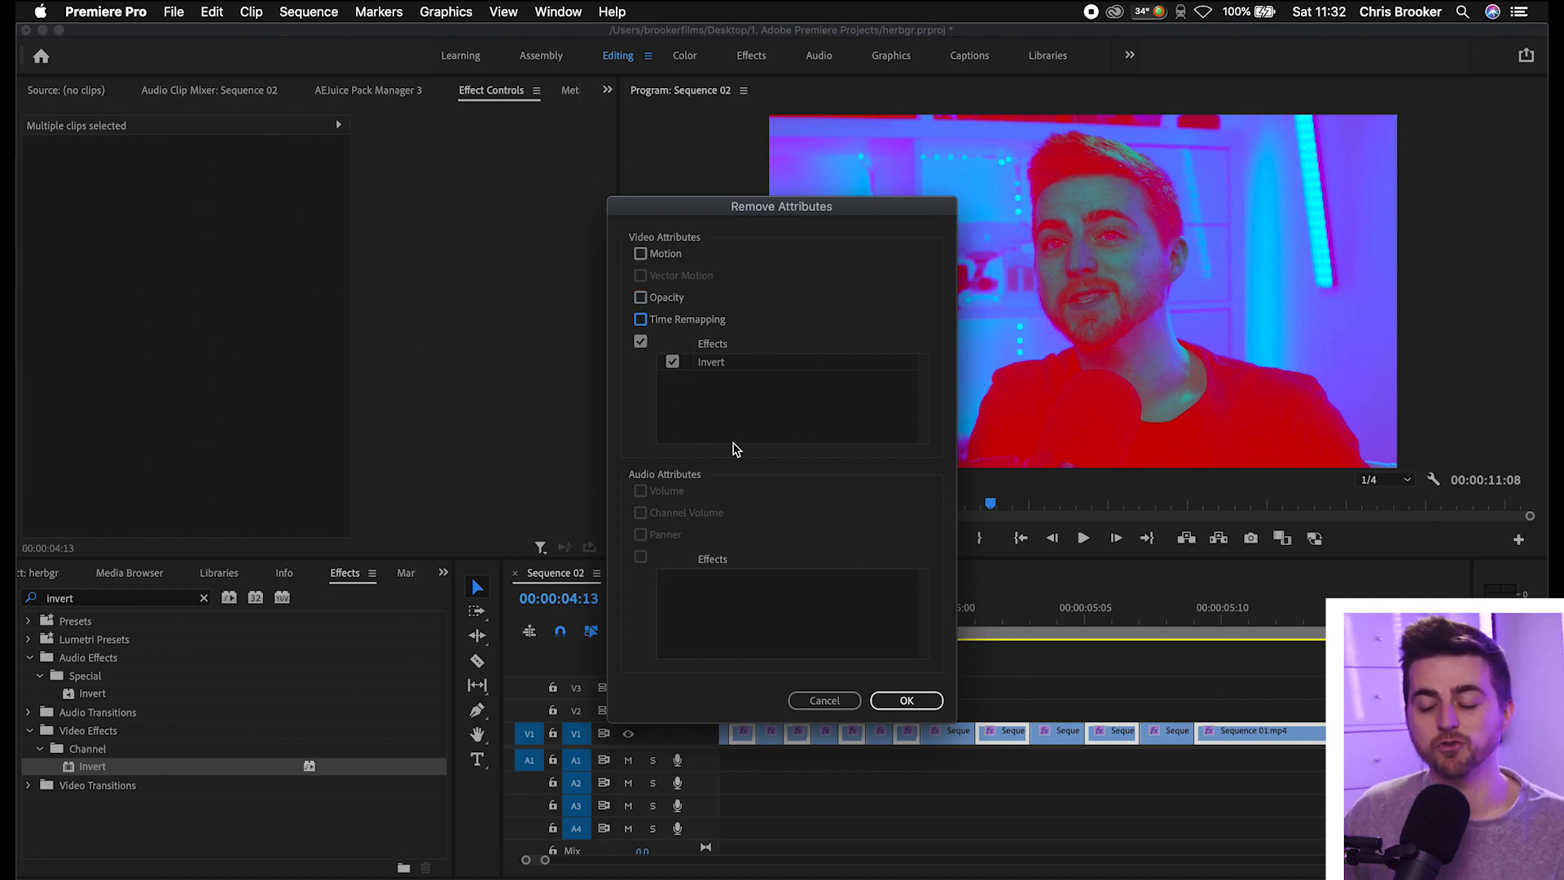
pyautogui.press('Return')
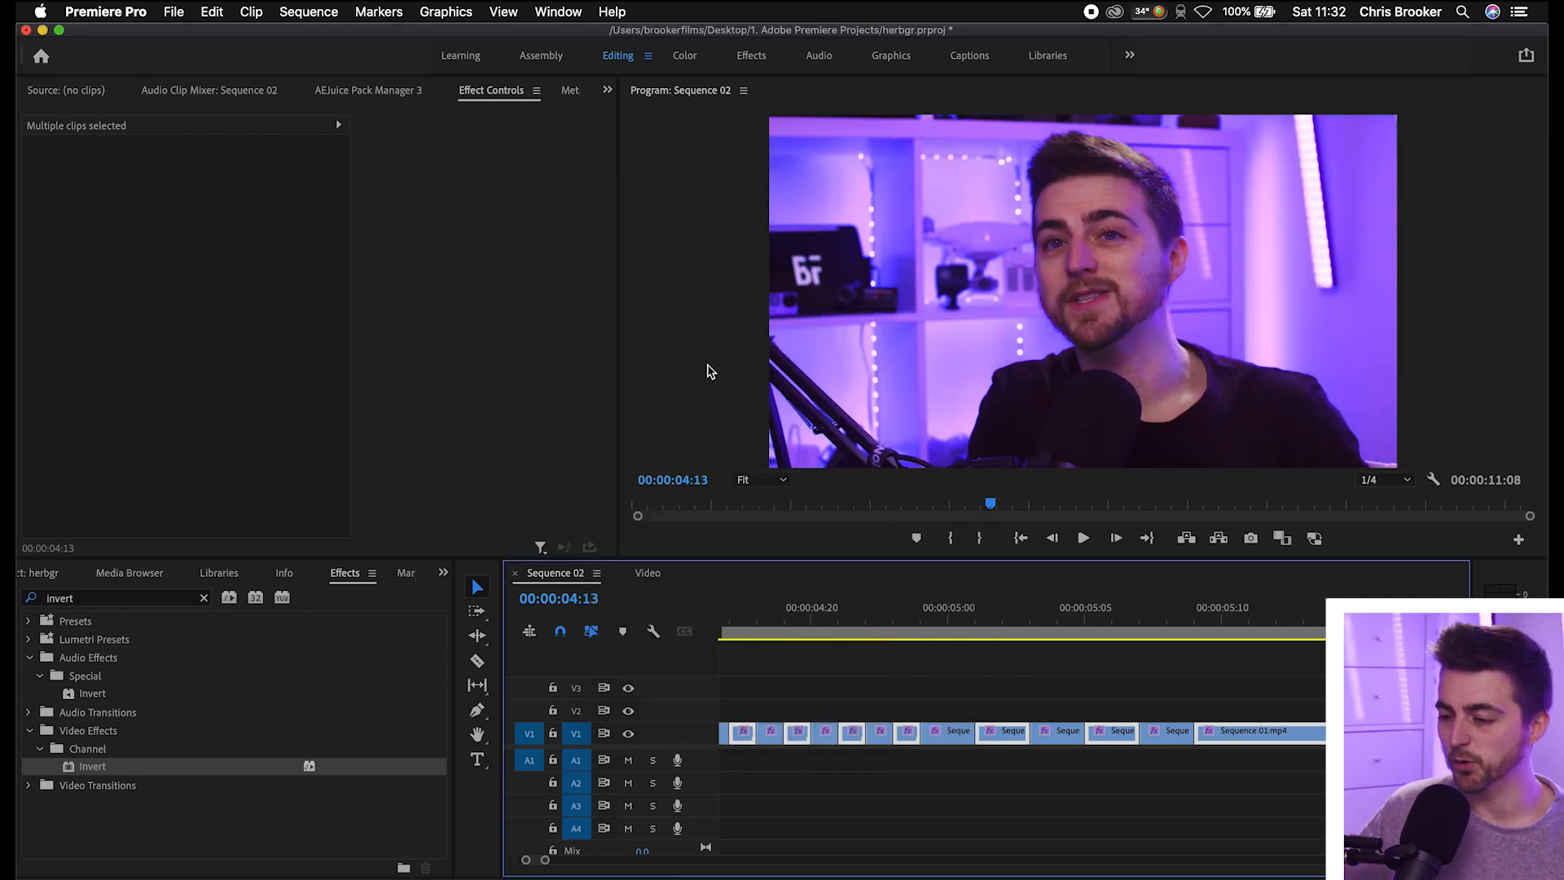
# Step: Play back the cut section to review the flicker between inverted and normal pieces
pyautogui.press('-')
pyautogui.press('-')
pyautogui.press('-')
pyautogui.moveTo(1028, 624); pyautogui.dragTo(976, 619)
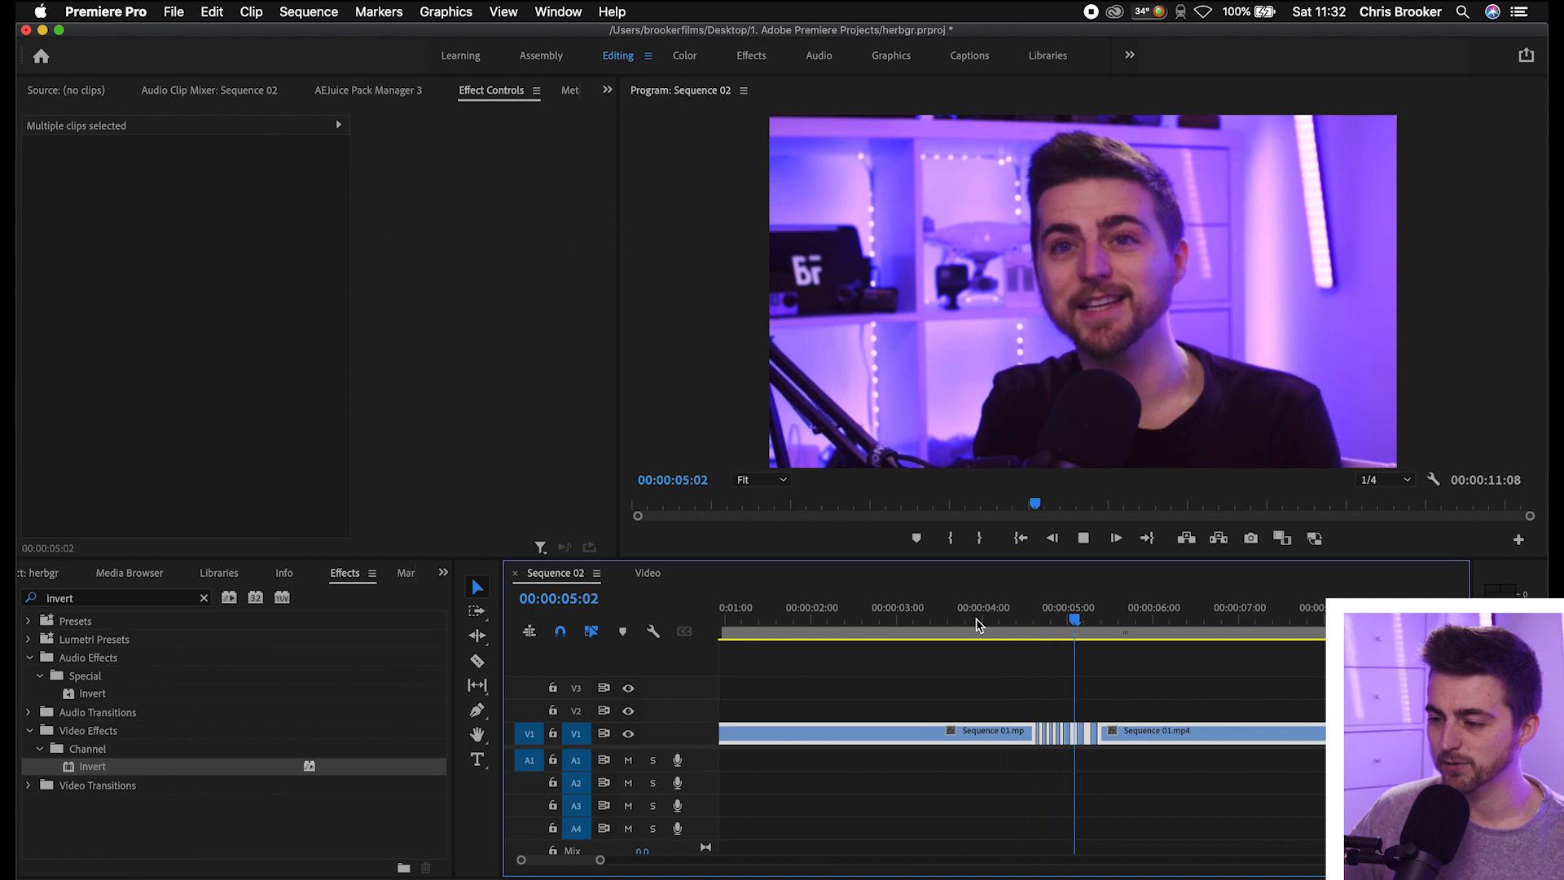
pyautogui.moveTo(1044, 623)
pyautogui.mouseDown()
pyautogui.moveTo(1074, 621)
pyautogui.moveTo(1045, 620)
pyautogui.mouseUp()
pyautogui.press('=')
pyautogui.press('=')
pyautogui.press('space')
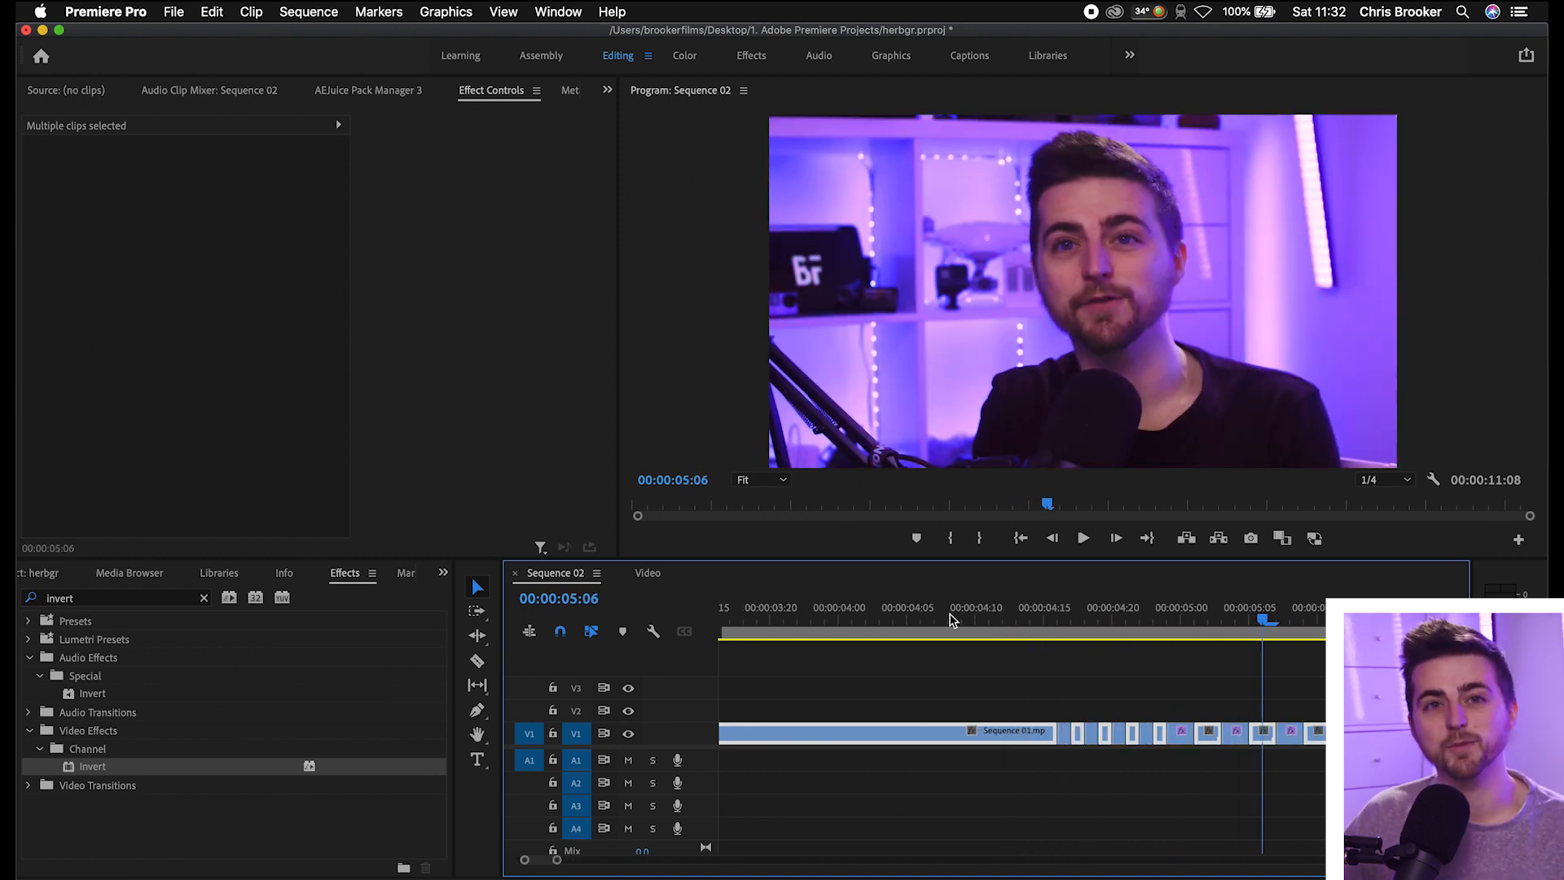
# Step: Set the Invert effect's Channel to Green on the one-frame piece at 00:00:04:16
pyautogui.moveTo(1100, 621); pyautogui.dragTo(1058, 607)
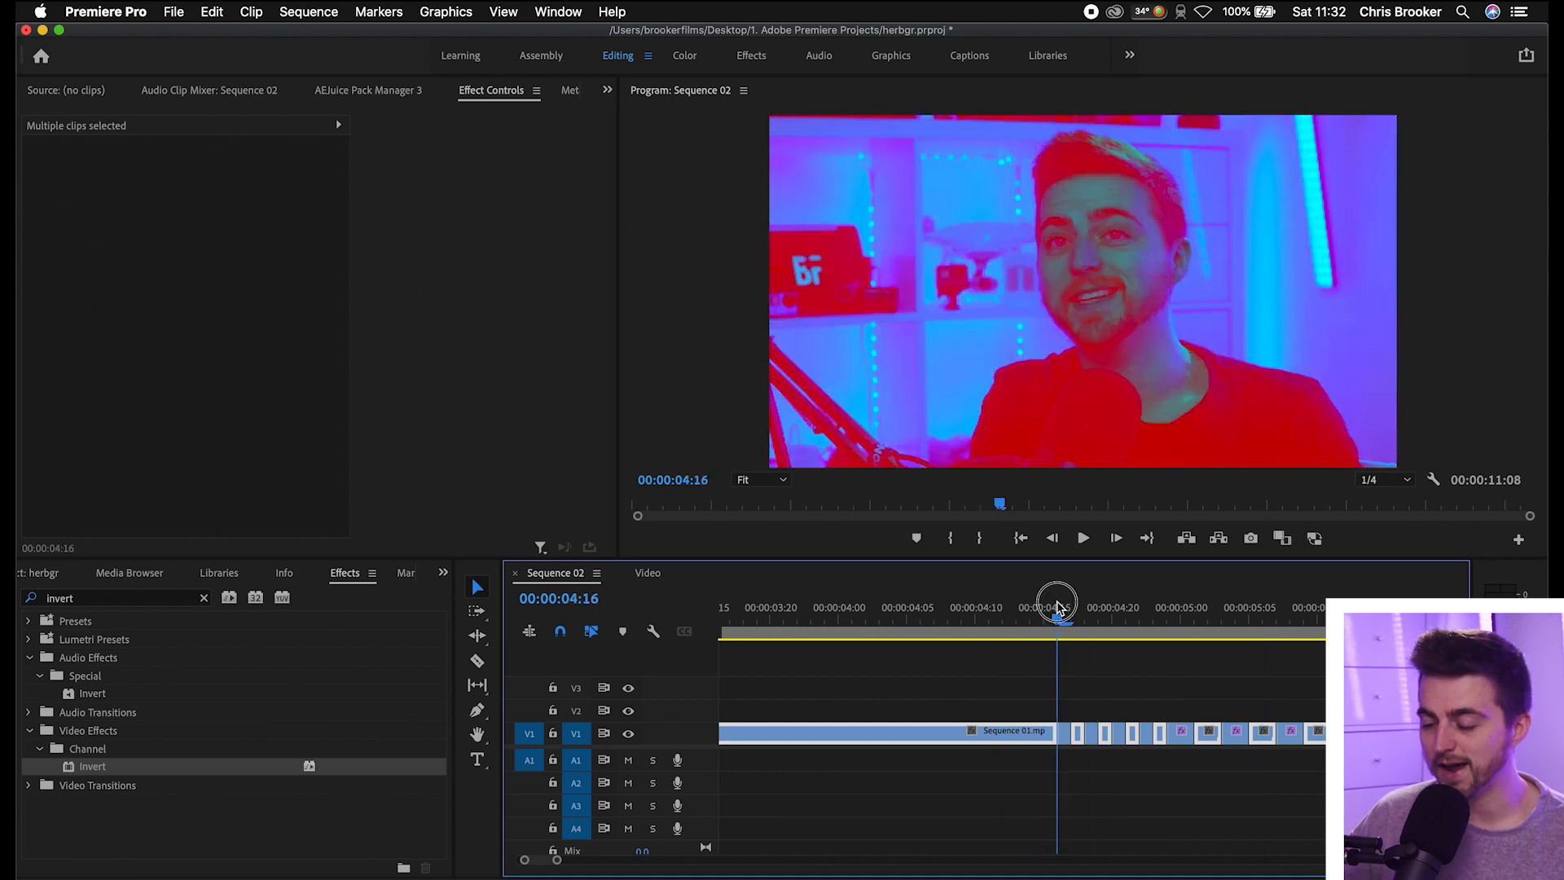
pyautogui.click(1099, 664)
pyautogui.click(1064, 733)
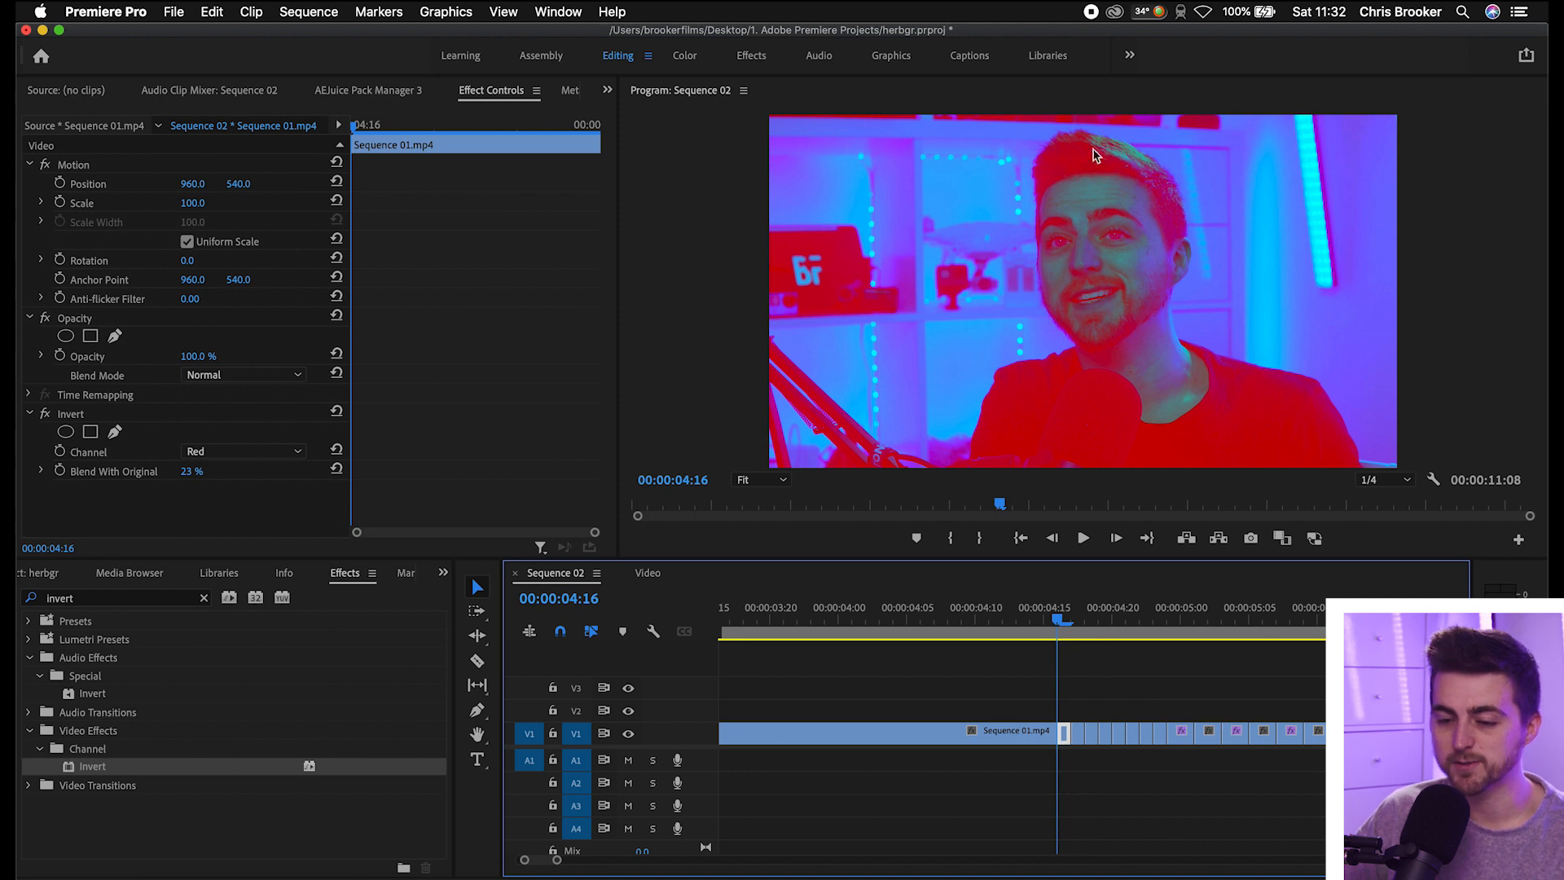
pyautogui.click(204, 452)
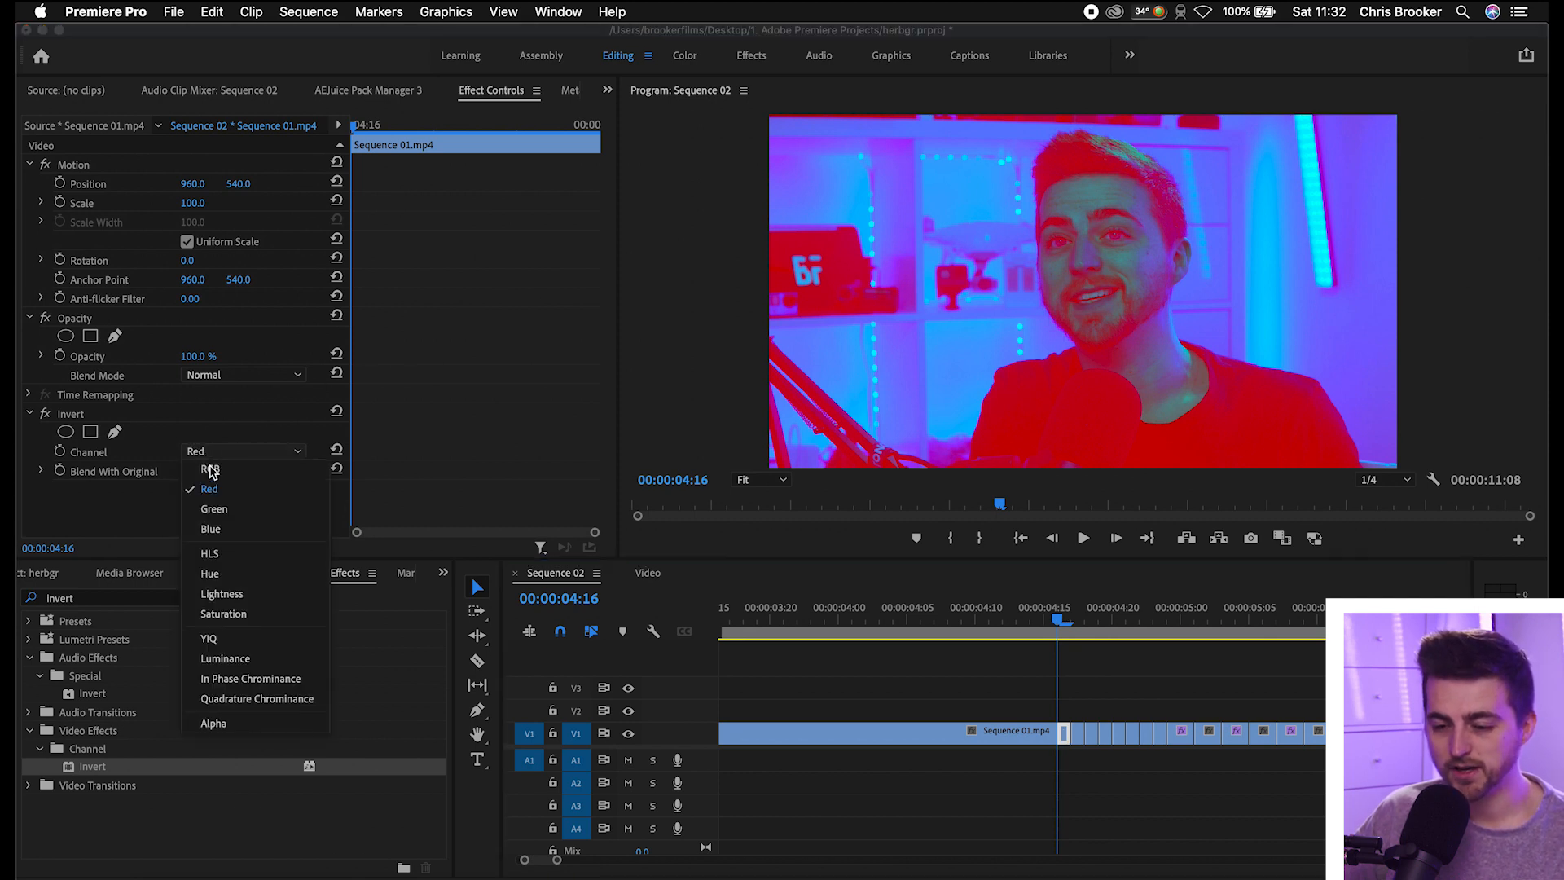
pyautogui.click(236, 510)
# Step: Set the Invert effect's Channel to Blue on the one-frame piece at 00:00:04:20
pyautogui.moveTo(1063, 623); pyautogui.dragTo(1107, 625)
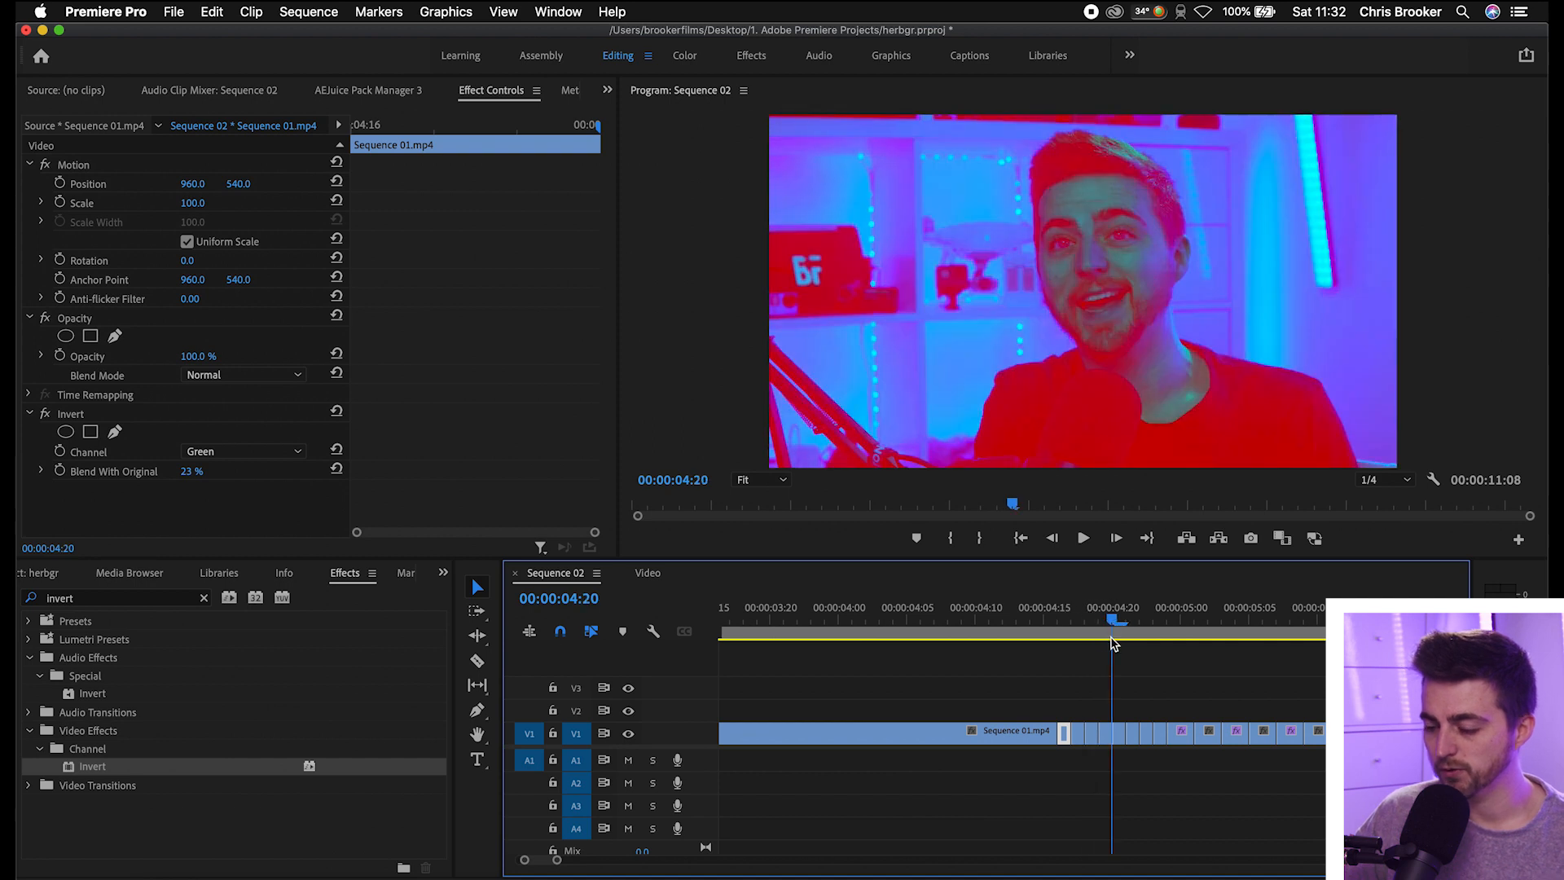
pyautogui.click(1122, 731)
pyautogui.click(285, 459)
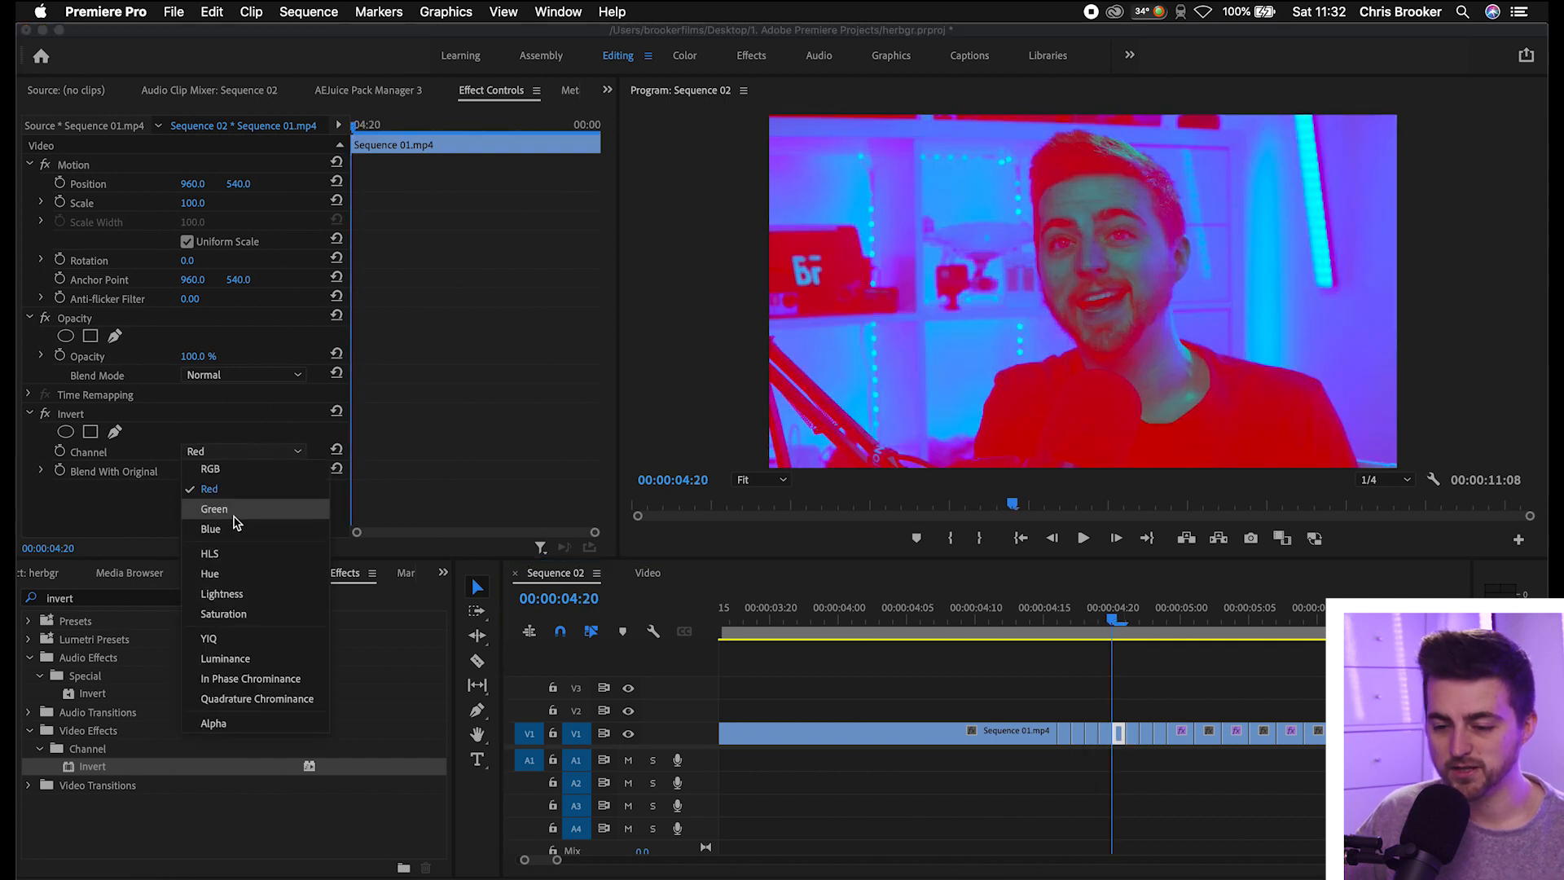
pyautogui.click(224, 529)
# Step: Play back the flicker section from just before its first cut to review the varied channels, and clear the clip selection
pyautogui.click(1032, 626)
pyautogui.moveTo(1033, 626)
pyautogui.mouseDown()
pyautogui.moveTo(973, 626)
pyautogui.moveTo(1103, 609)
pyautogui.moveTo(1016, 617)
pyautogui.mouseUp()
pyautogui.press('space')
pyautogui.press('space')
pyautogui.click(994, 702)
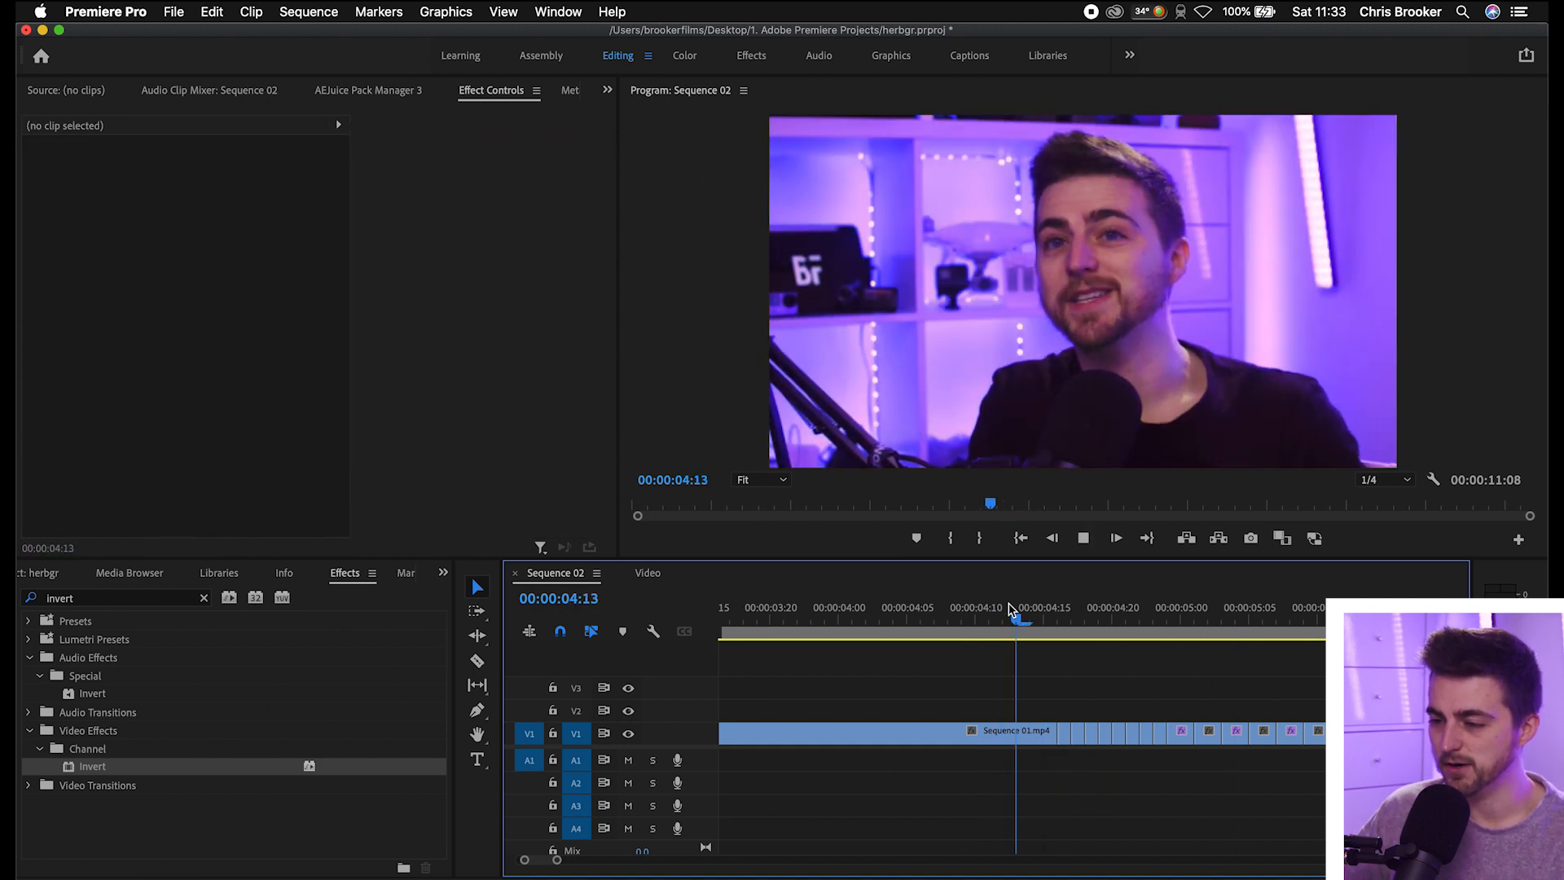